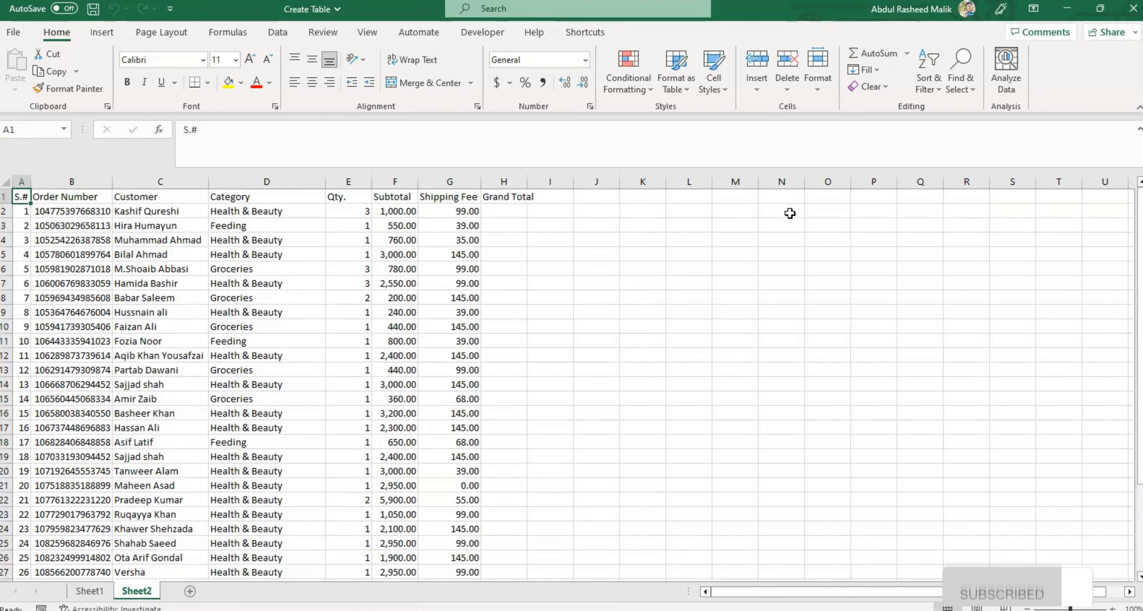
{"action": "left_click", "coordinate": [682, 79]}
{"action": "left_click", "coordinate": [682, 79]}
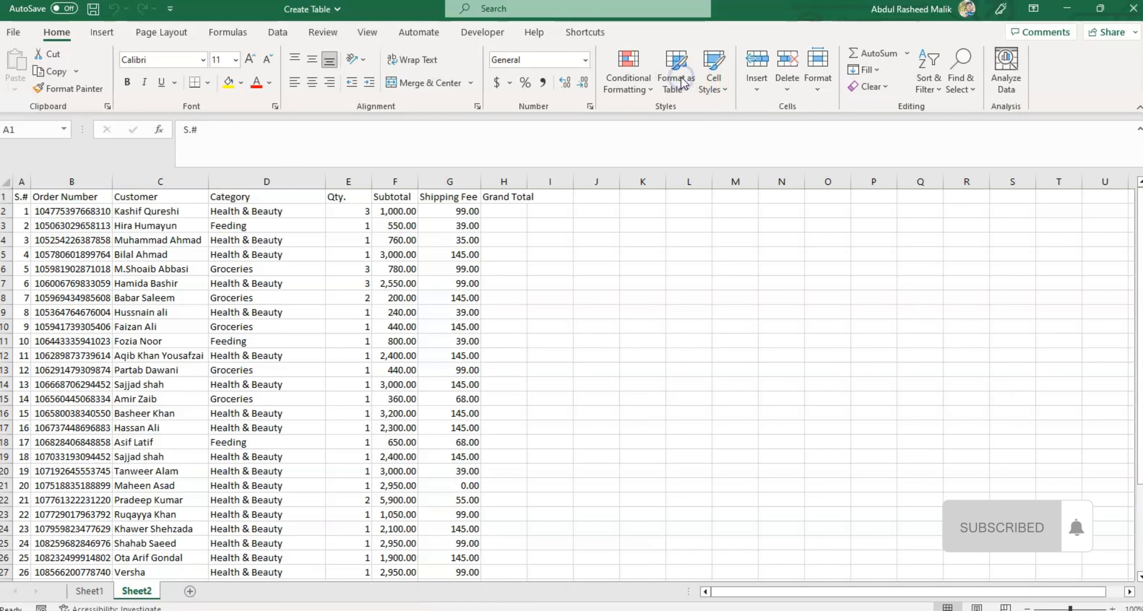
{"action": "left_click", "coordinate": [682, 79]}
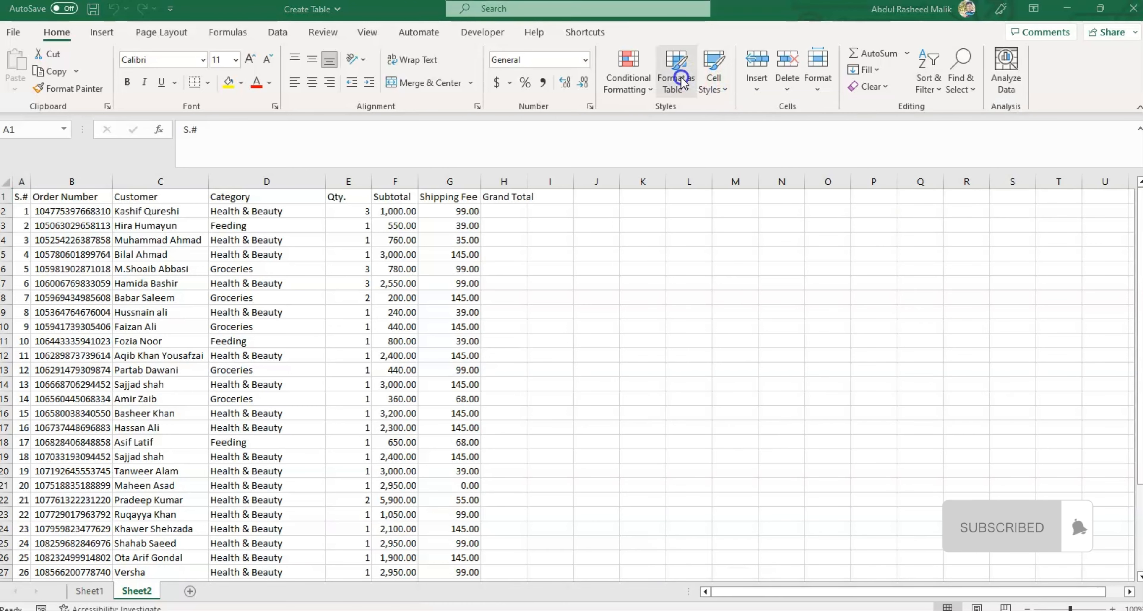
{"action": "left_click", "coordinate": [681, 86]}
{"action": "left_click", "coordinate": [682, 85]}
{"action": "left_click", "coordinate": [682, 87]}
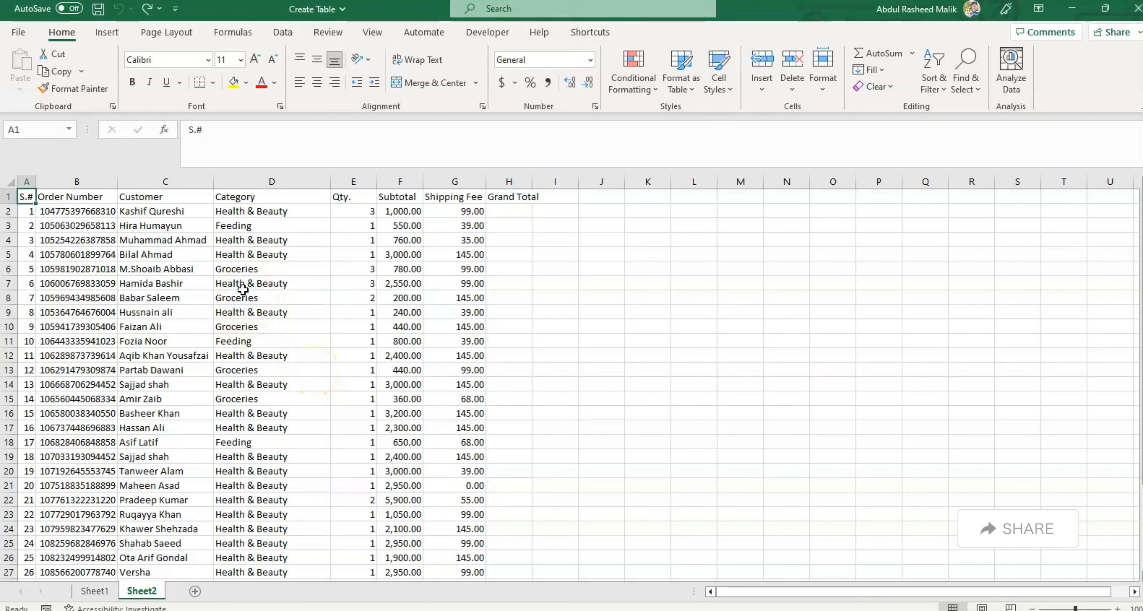
Step: Format the order data in A1:H35 on Sheet2 as a table with headers, using the first green Medium style
{"action": "key", "text": "Right"}
{"action": "key", "text": "Left"}
{"action": "left_click", "coordinate": [136, 268]}
{"action": "key", "text": "ctrl+Home"}
{"action": "left_click", "coordinate": [684, 82]}
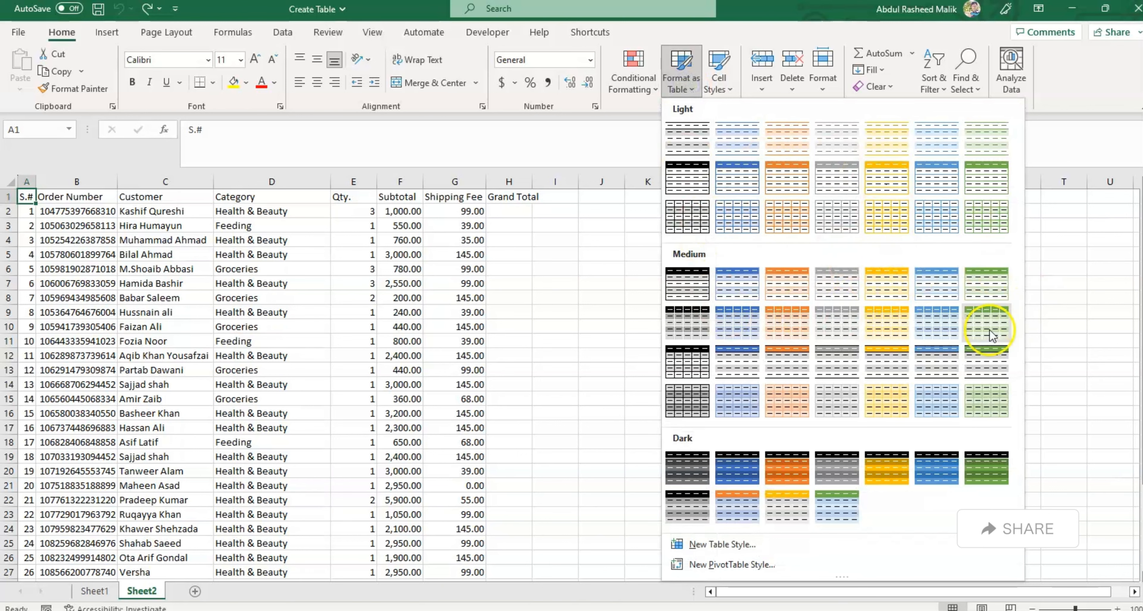
{"action": "left_click", "coordinate": [986, 283]}
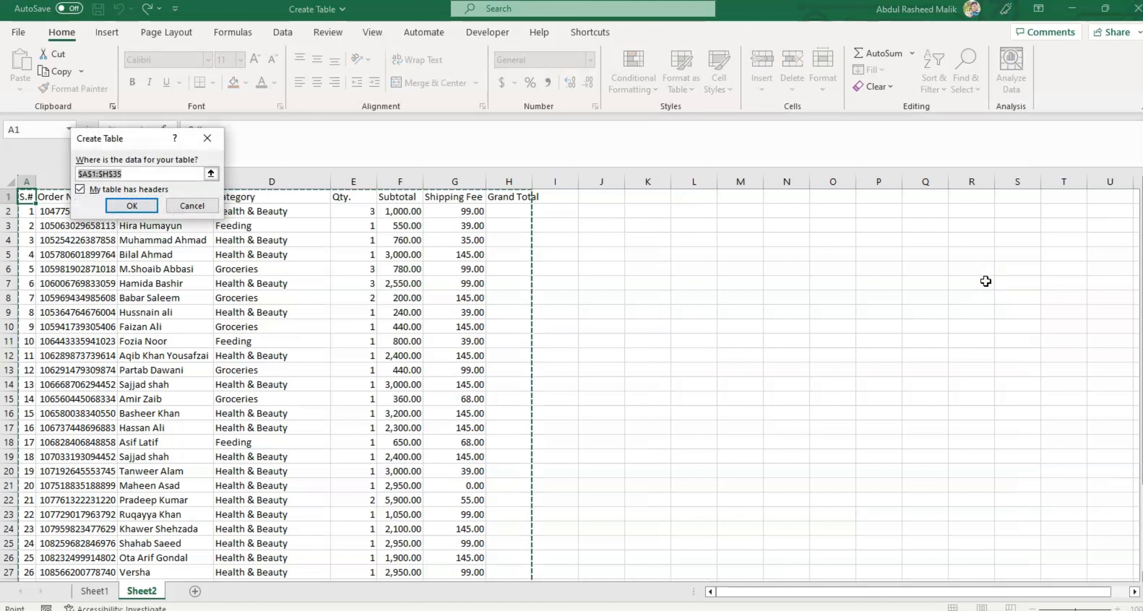
{"action": "left_click_drag", "start_coordinate": [120, 141], "coordinate": [712, 216]}
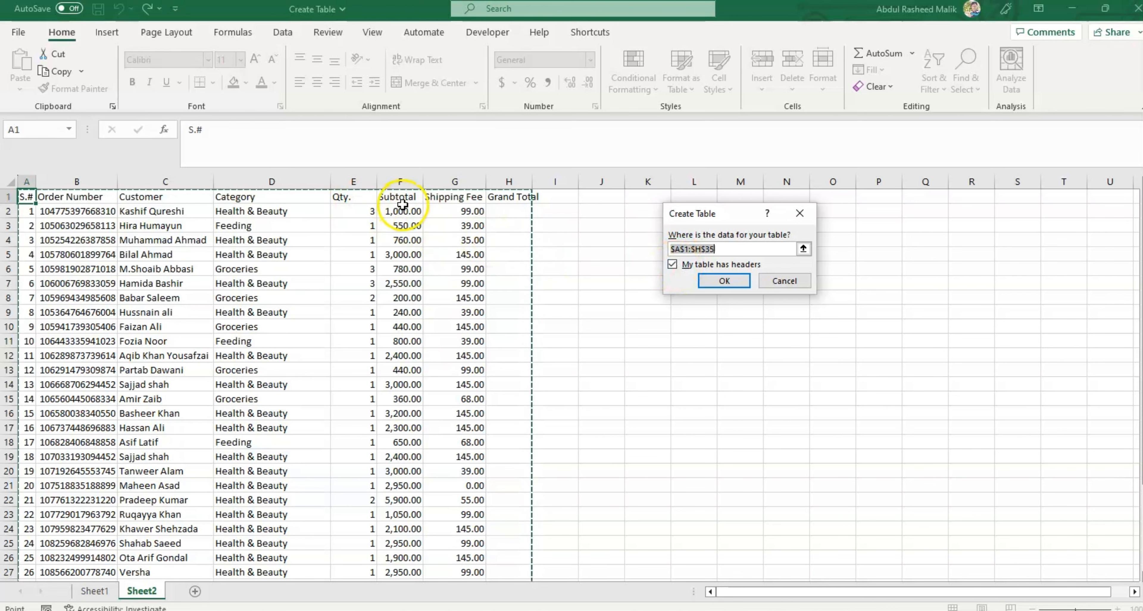
{"action": "left_click", "coordinate": [672, 265]}
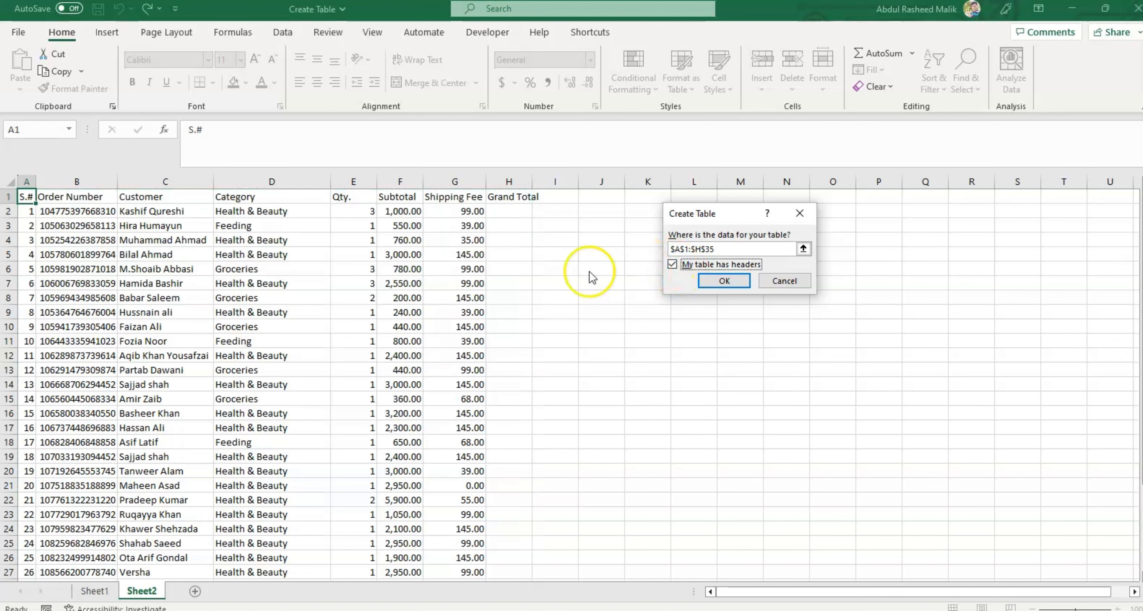
{"action": "left_click", "coordinate": [726, 283]}
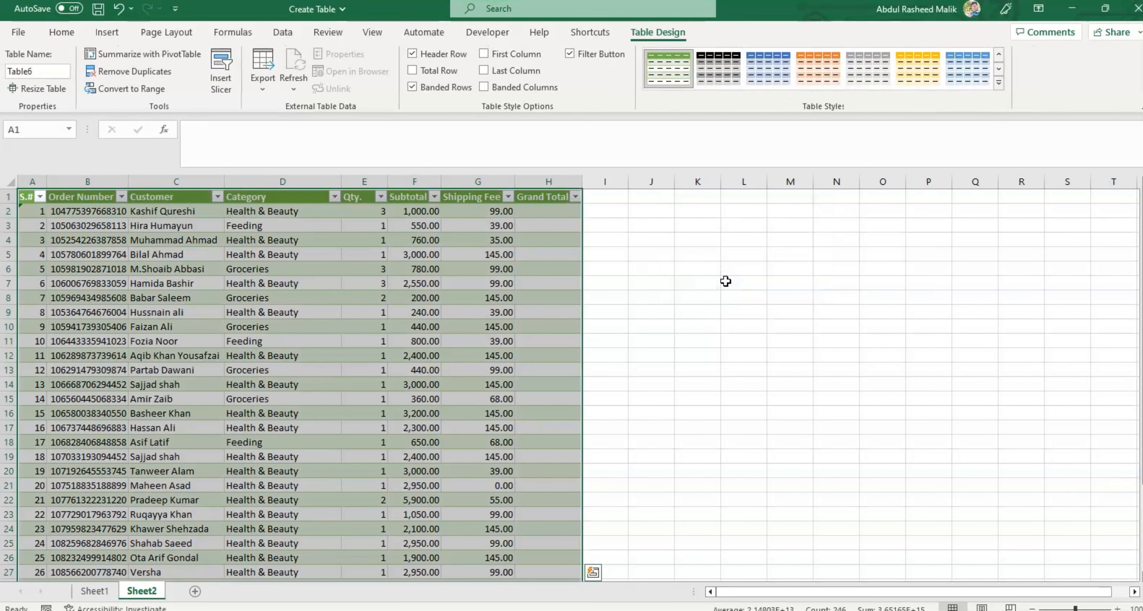
{"action": "left_click", "coordinate": [58, 610]}
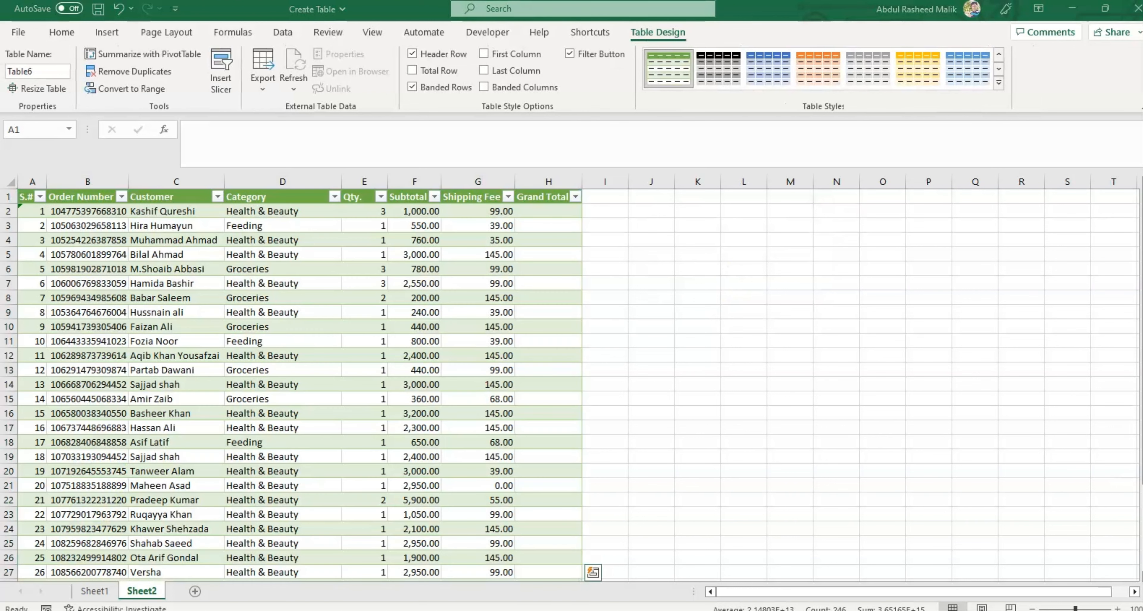
{"action": "left_click", "coordinate": [652, 395]}
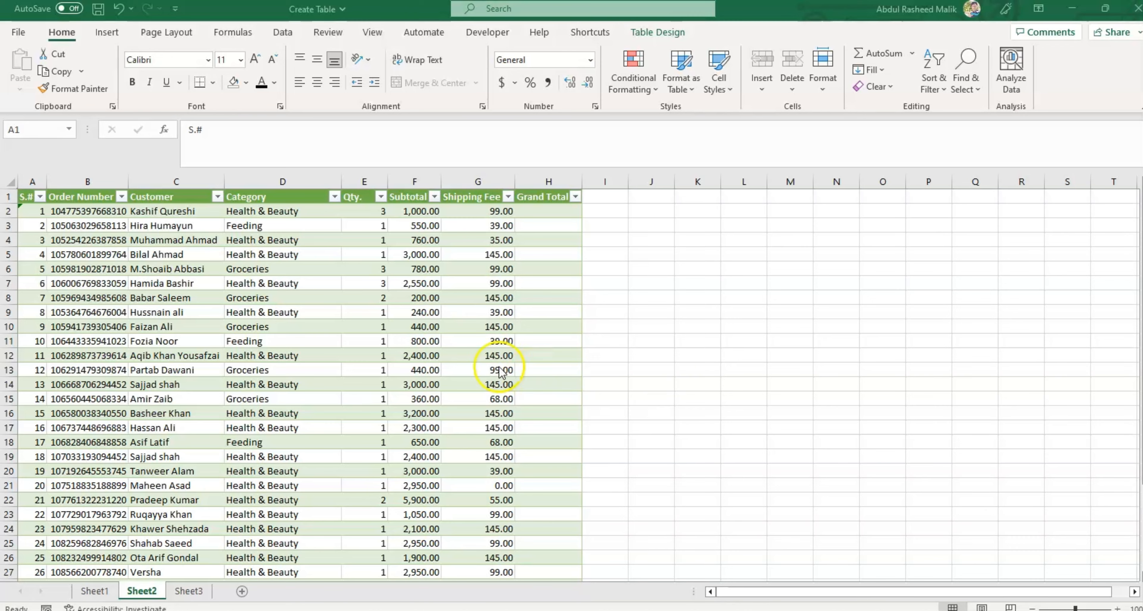
Step: Copy the first six order records on Sheet3, from Order Number through Shipping Fee, for the row below the Sheet2 table
{"action": "key", "text": "ctrl+Down"}
{"action": "key", "text": "Down"}
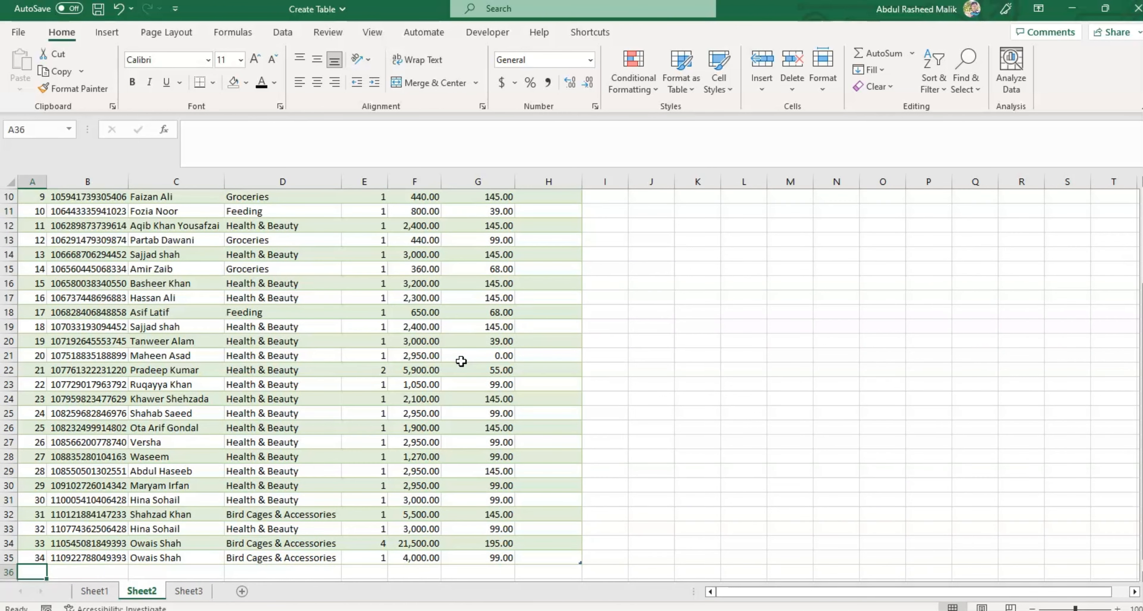
{"action": "key", "text": "ctrl+Page_Down"}
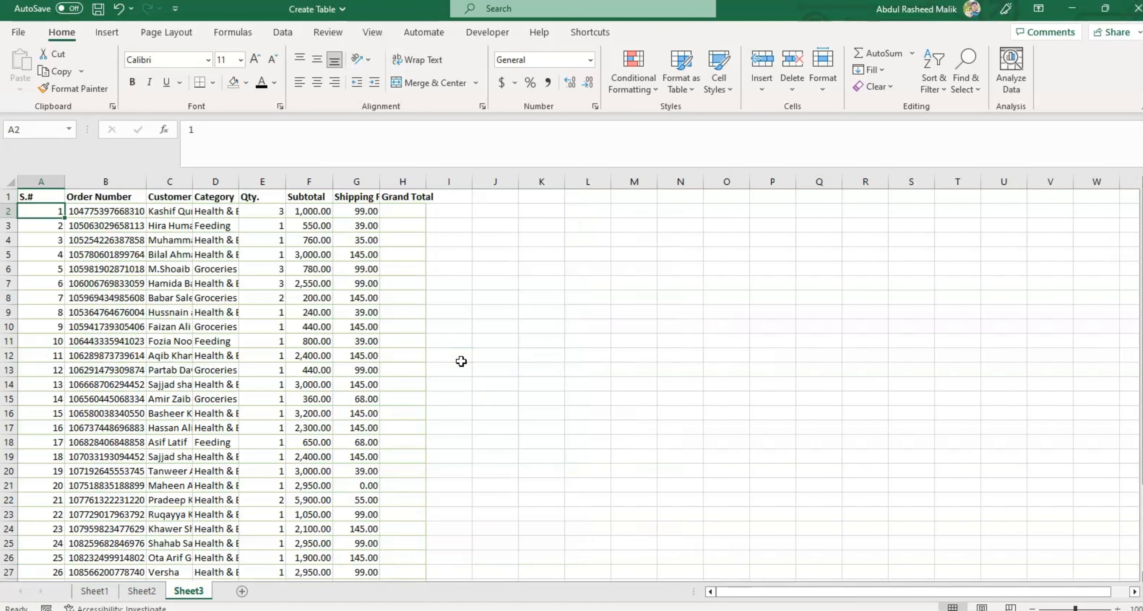
{"action": "key", "text": "Right"}
{"action": "key", "text": "shift+Down"}
{"action": "key", "text": "shift+Down"}
{"action": "key", "text": "shift+Down"}
{"action": "key", "text": "shift+Down"}
{"action": "key", "text": "shift+Down"}
{"action": "key", "text": "shift+Right"}
{"action": "key", "text": "shift+Right"}
{"action": "key", "text": "shift+Right"}
{"action": "key", "text": "shift+Right"}
{"action": "key", "text": "shift+Right"}
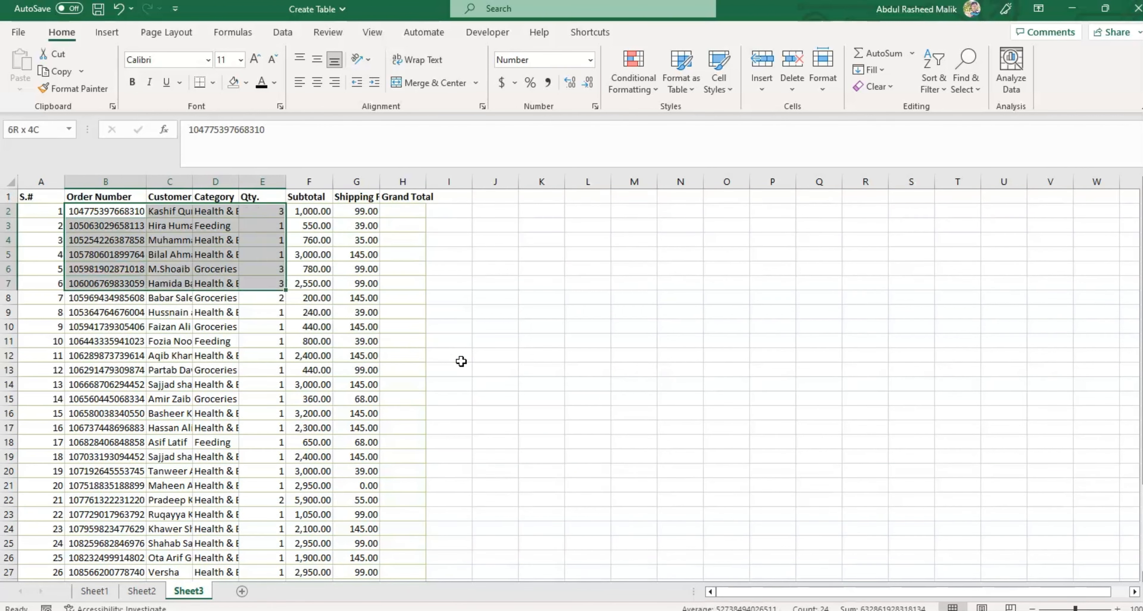
{"action": "key", "text": "ctrl+c"}
Step: Paste the copied records directly below the Sheet2 table starting at B36 and review the added rows
{"action": "key", "text": "ctrl+Page_Up"}
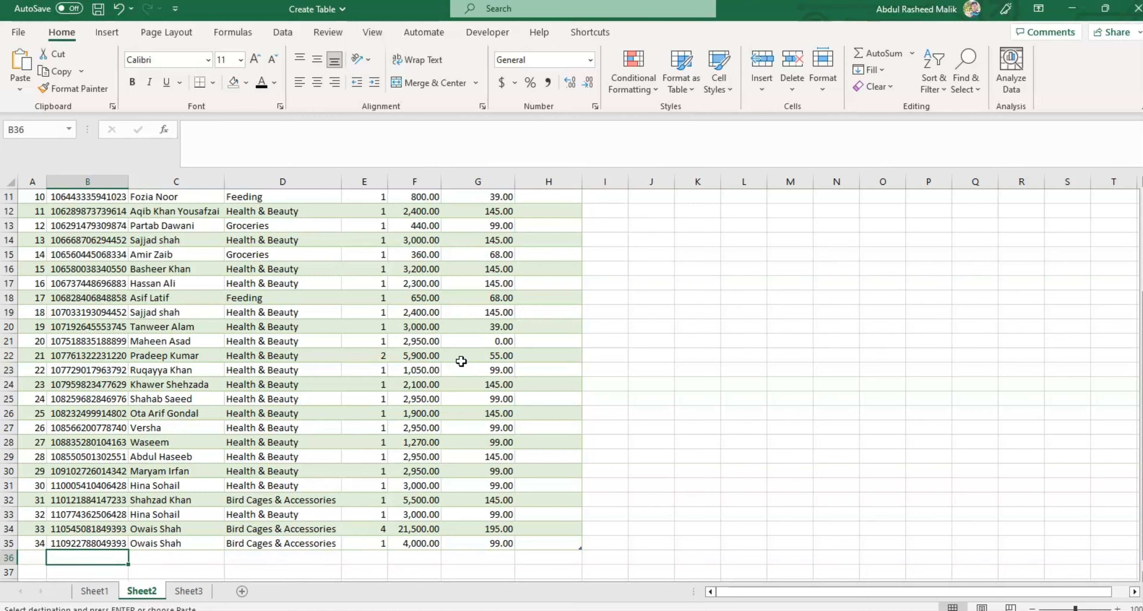
{"action": "key", "text": "ctrl+v"}
{"action": "key", "text": "Right"}
{"action": "key", "text": "Right"}
{"action": "key", "text": "Right"}
{"action": "key", "text": "Down"}
{"action": "key", "text": "Down"}
{"action": "key", "text": "Down"}
{"action": "key", "text": "Down"}
{"action": "key", "text": "Down"}
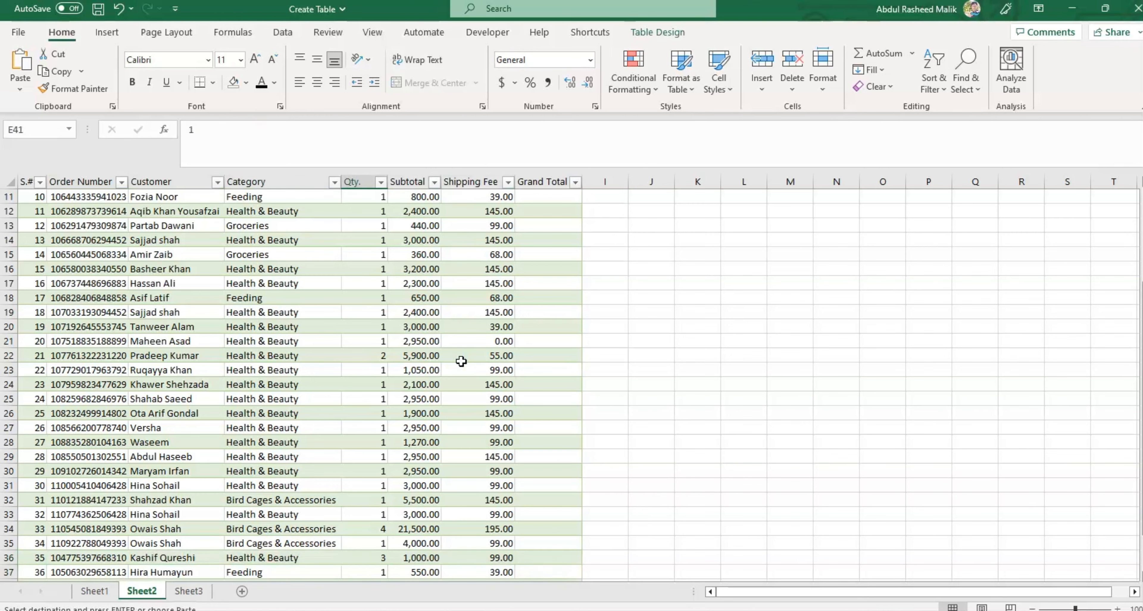
{"action": "scroll", "coordinate": [461, 362], "scroll_direction": "down", "scroll_amount": 2}
{"action": "key", "text": "Up"}
{"action": "key", "text": "Up"}
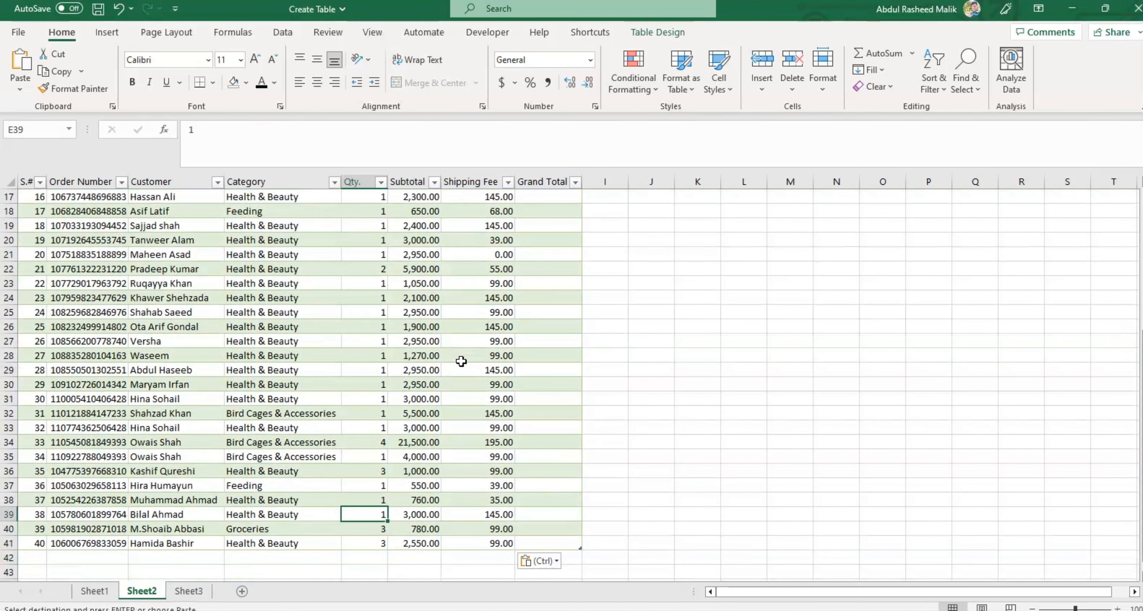
Step: Select the table's header row A1:H1 to show the column filter controls
{"action": "left_click", "coordinate": [9, 610]}
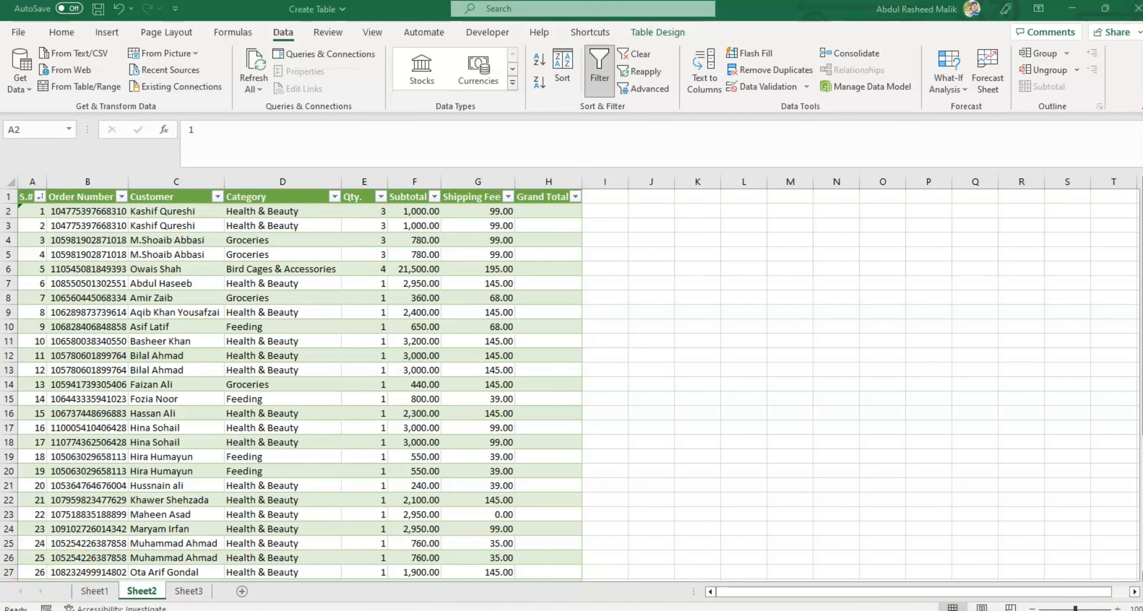
{"action": "left_click", "coordinate": [374, 442]}
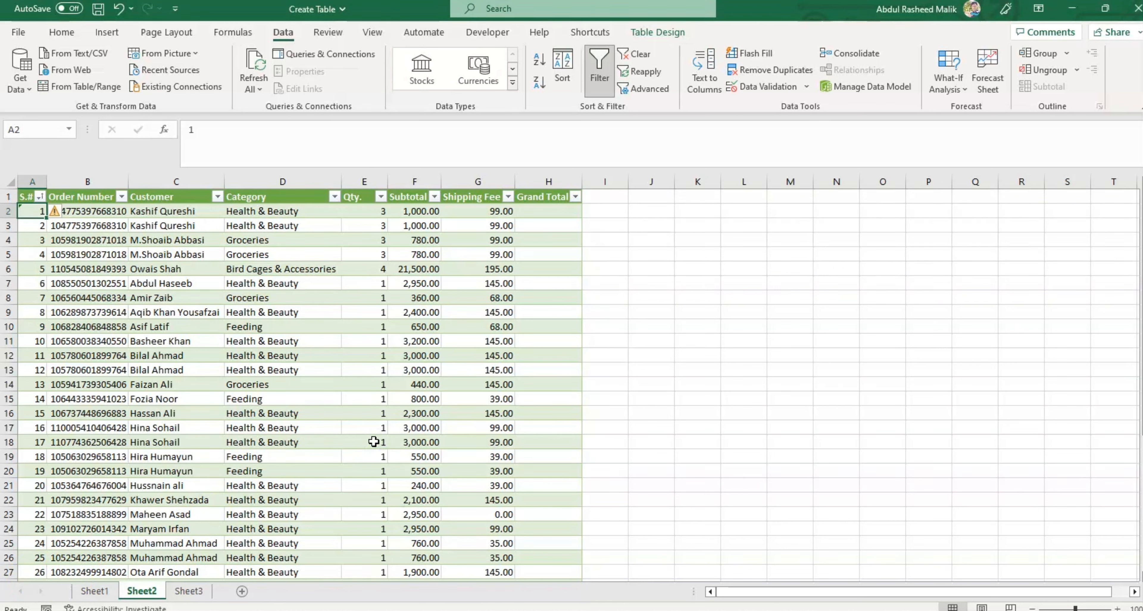
{"action": "key", "text": "Up"}
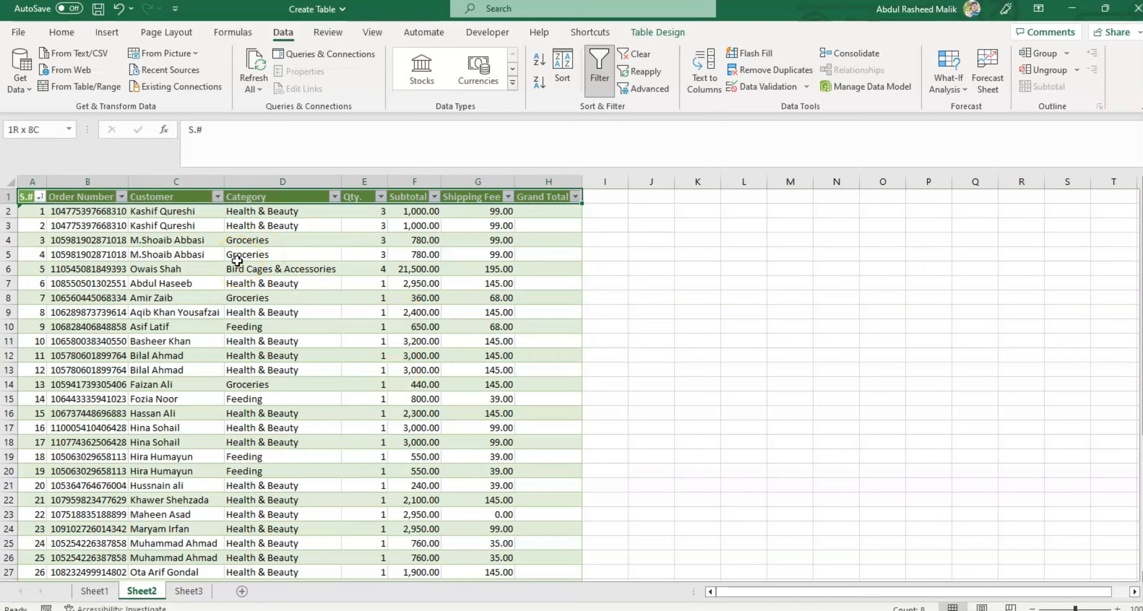
{"action": "scroll", "coordinate": [237, 261], "scroll_direction": "down", "scroll_amount": 5}
{"action": "scroll", "coordinate": [237, 260], "scroll_direction": "up", "scroll_amount": 5}
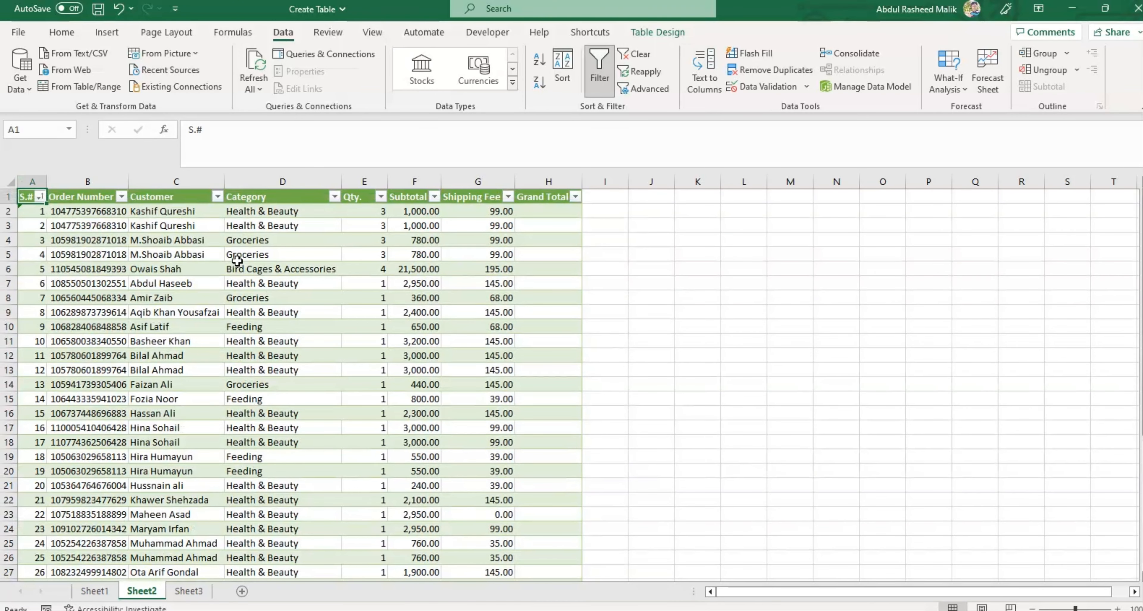
{"action": "key", "text": "ctrl+shift+Right"}
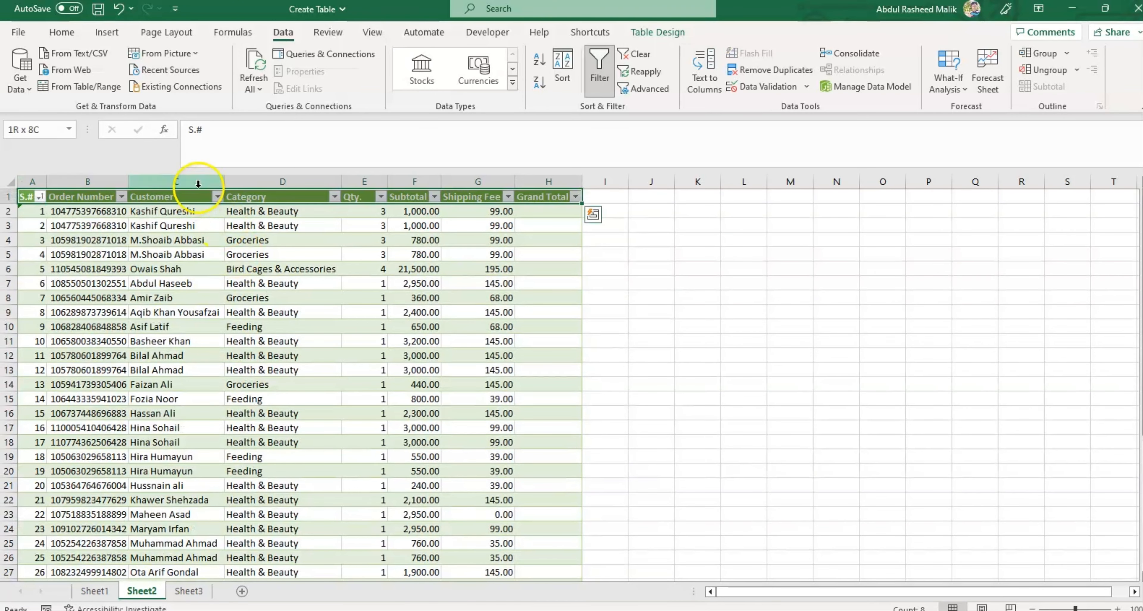
Step: Sort the table by the Customer column from A to Z
{"action": "left_click", "coordinate": [218, 198]}
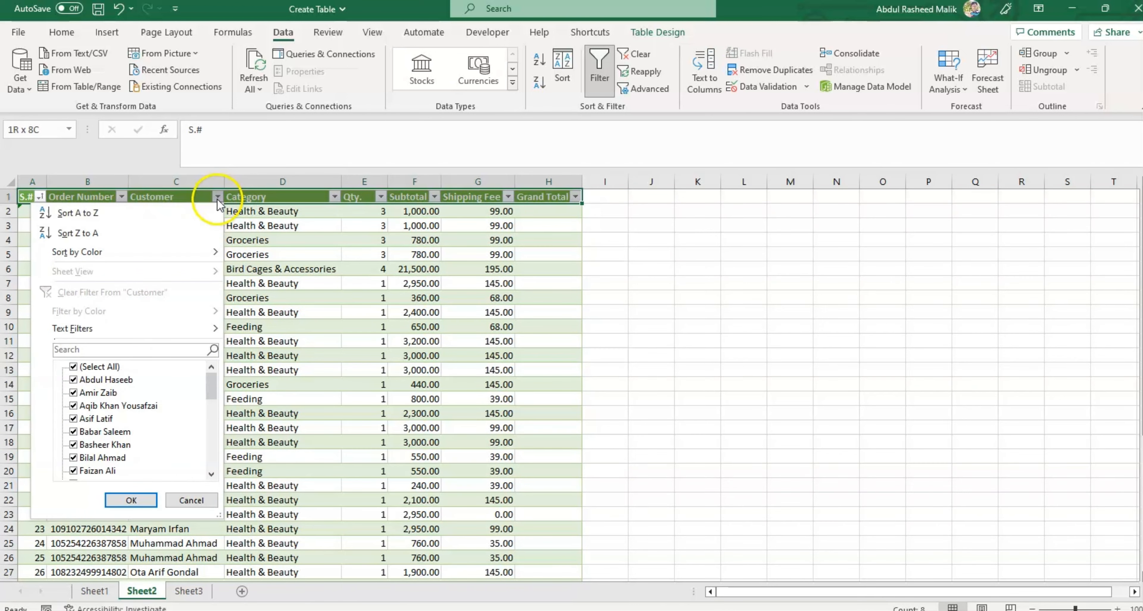
{"action": "left_click", "coordinate": [217, 197]}
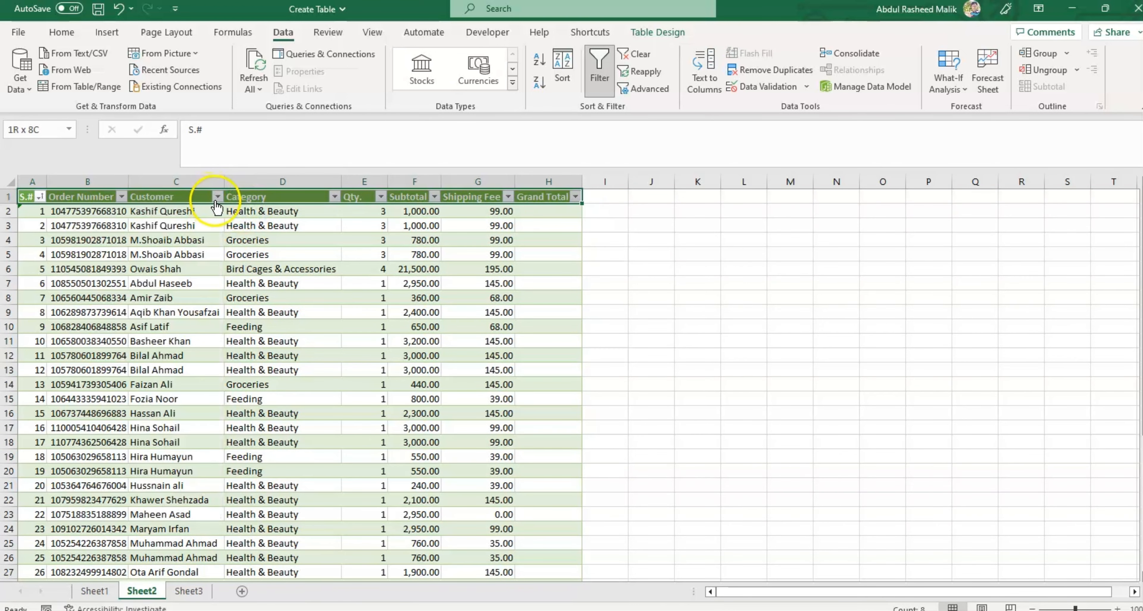
{"action": "left_click", "coordinate": [158, 222]}
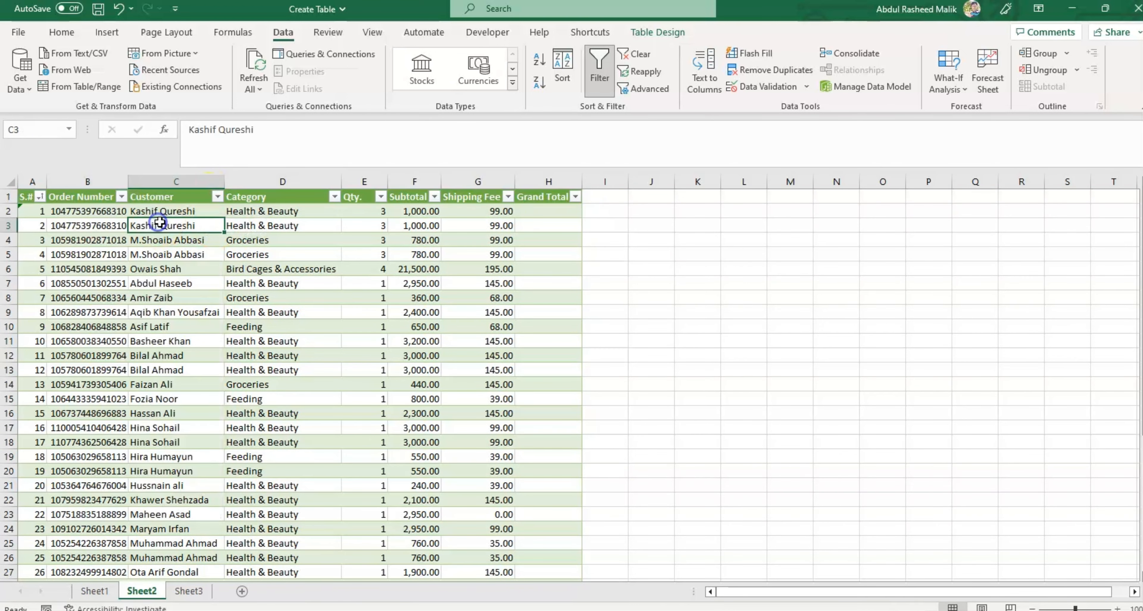
{"action": "left_click", "coordinate": [217, 197]}
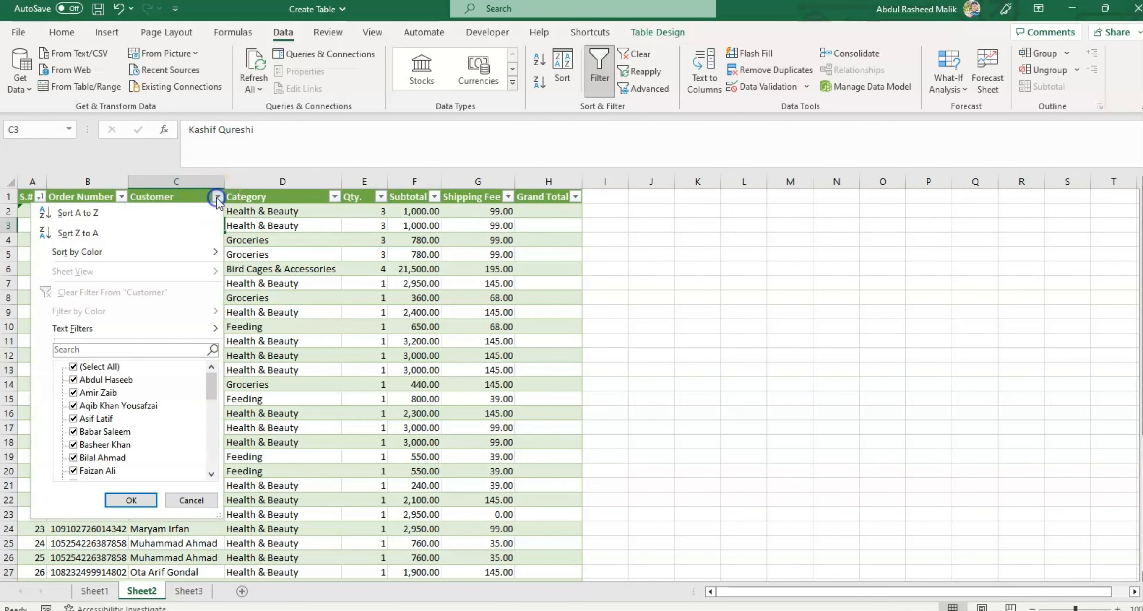
{"action": "left_click", "coordinate": [170, 216]}
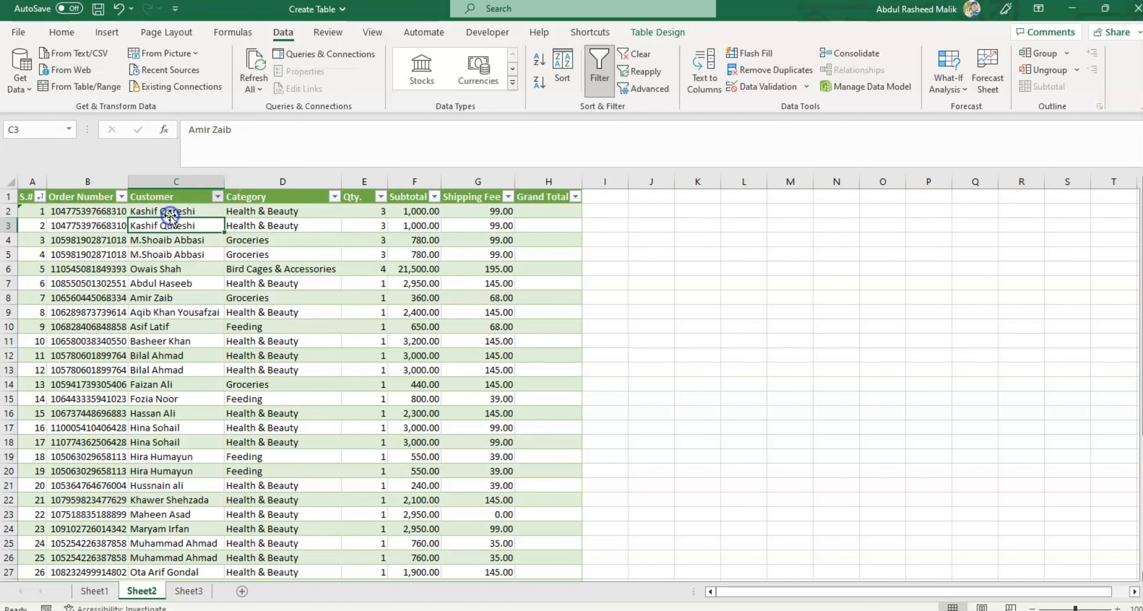
Step: Sort the table by Qty. in ascending order, and re-sort it by S.# in ascending order
{"action": "left_click", "coordinate": [381, 198]}
{"action": "left_click", "coordinate": [315, 213]}
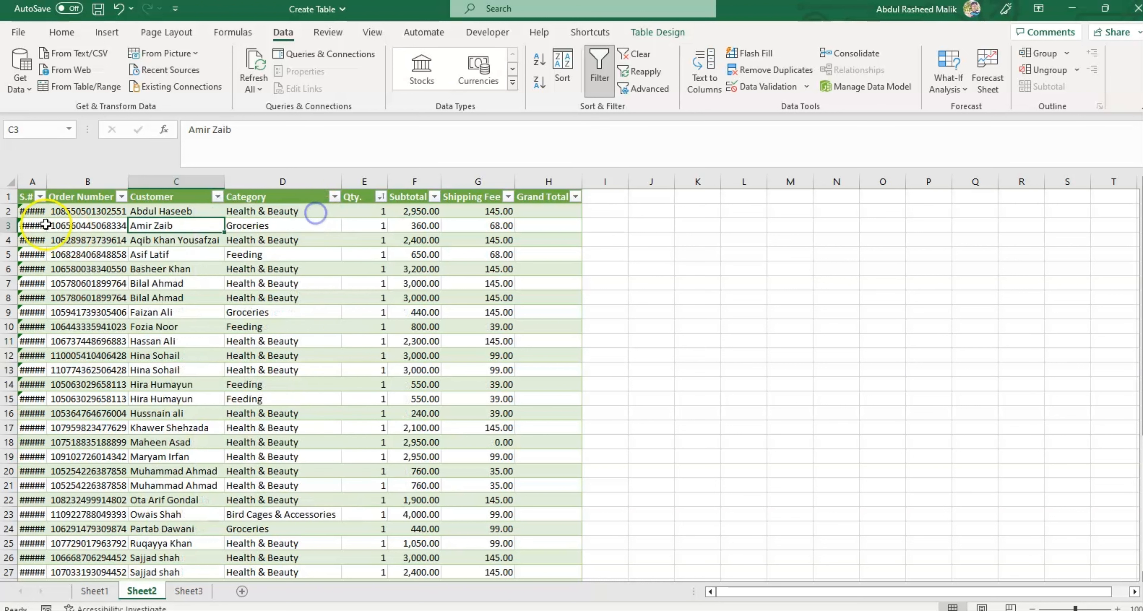
{"action": "left_click", "coordinate": [40, 196]}
{"action": "left_click", "coordinate": [77, 213]}
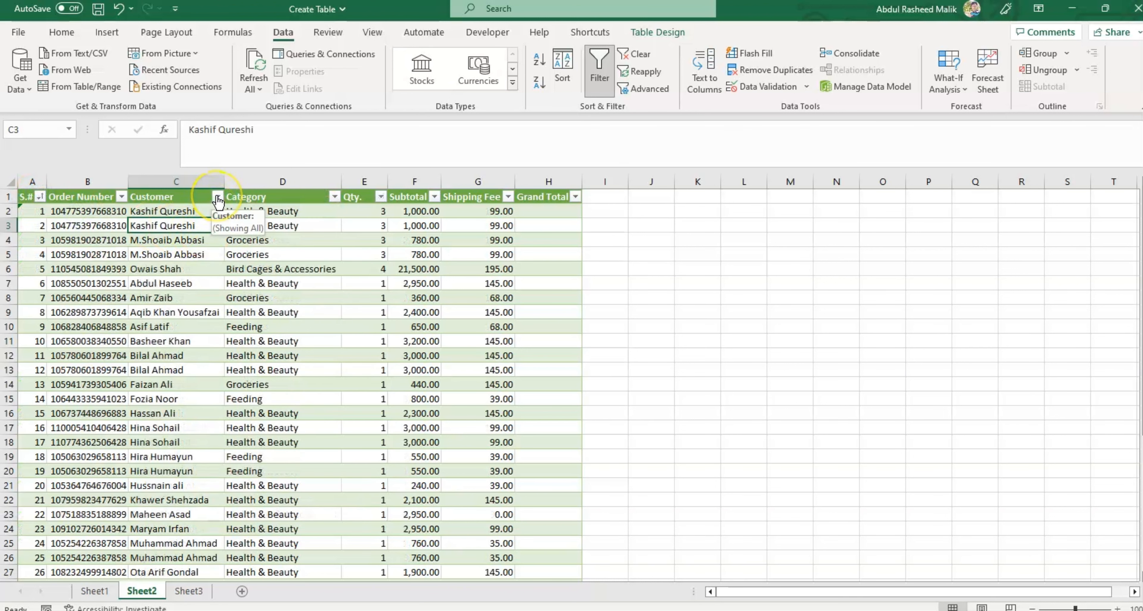
Step: Filter the Customer column to show only the customer in row 14
{"action": "left_click", "coordinate": [217, 198]}
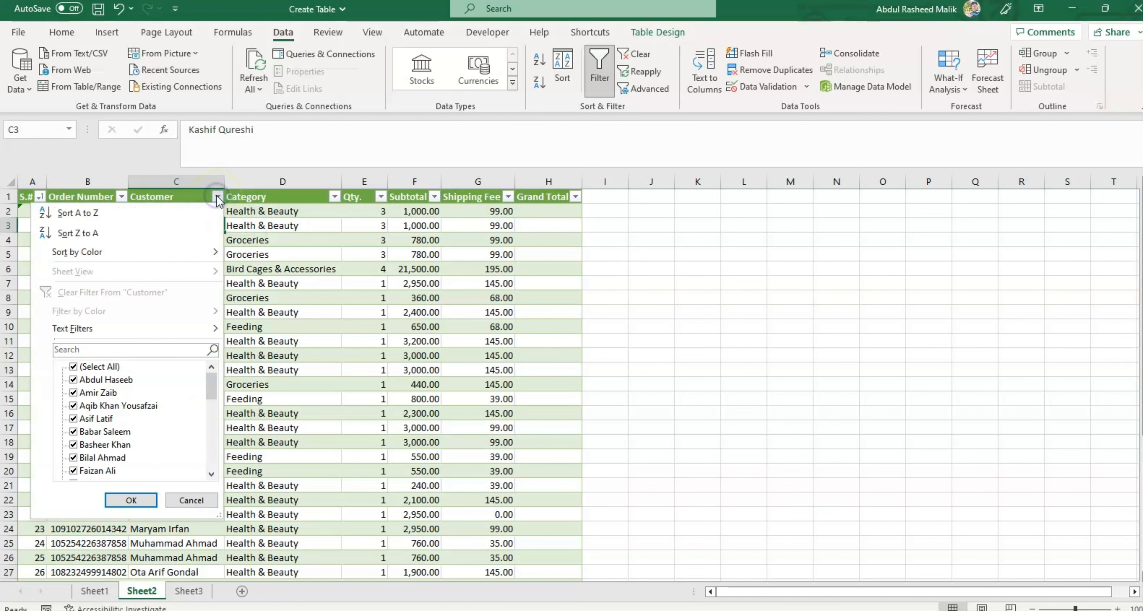
{"action": "left_click", "coordinate": [74, 367]}
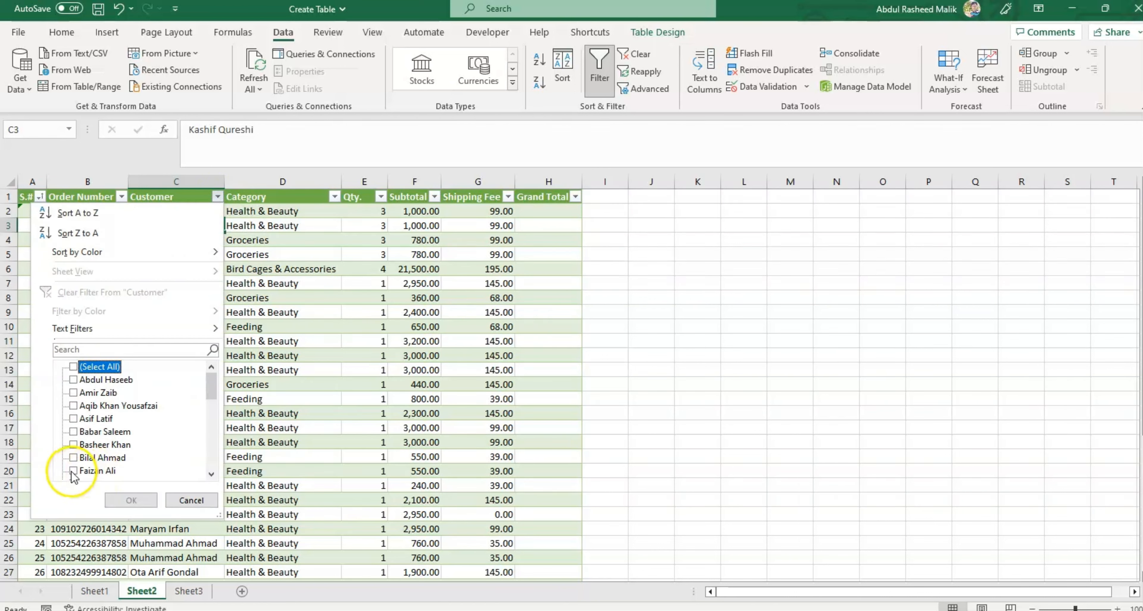
{"action": "left_click", "coordinate": [91, 472]}
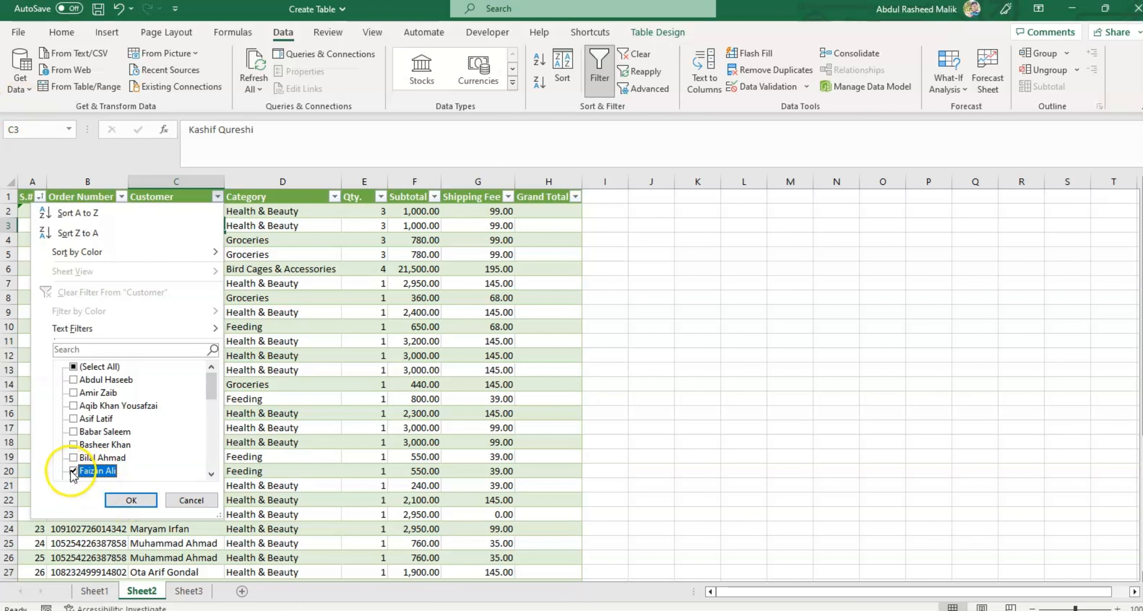
{"action": "left_click", "coordinate": [131, 501]}
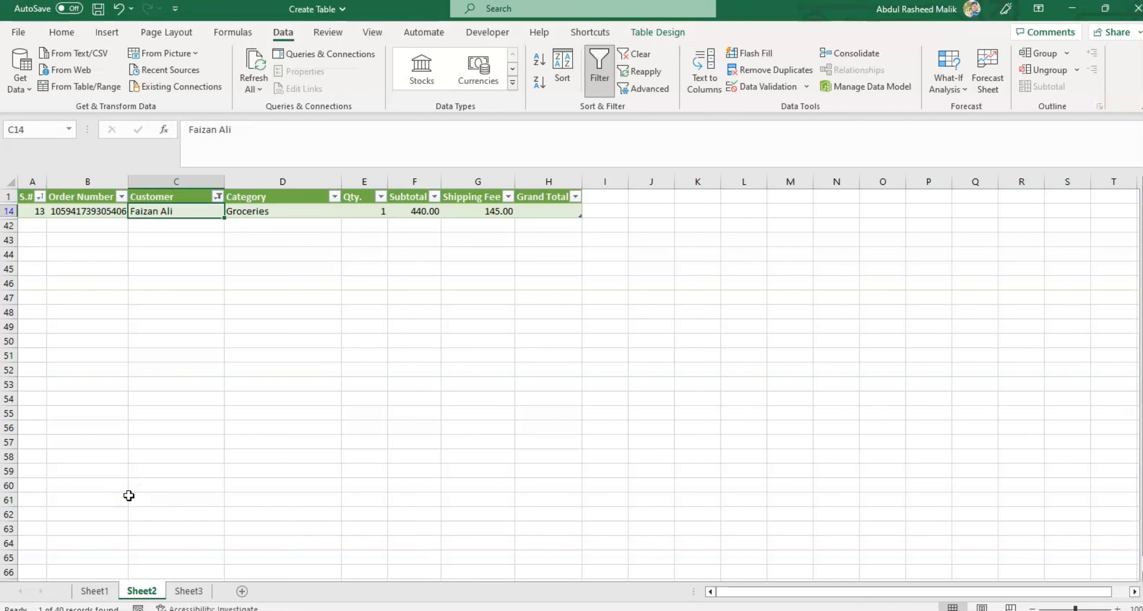
{"action": "key", "text": "Up"}
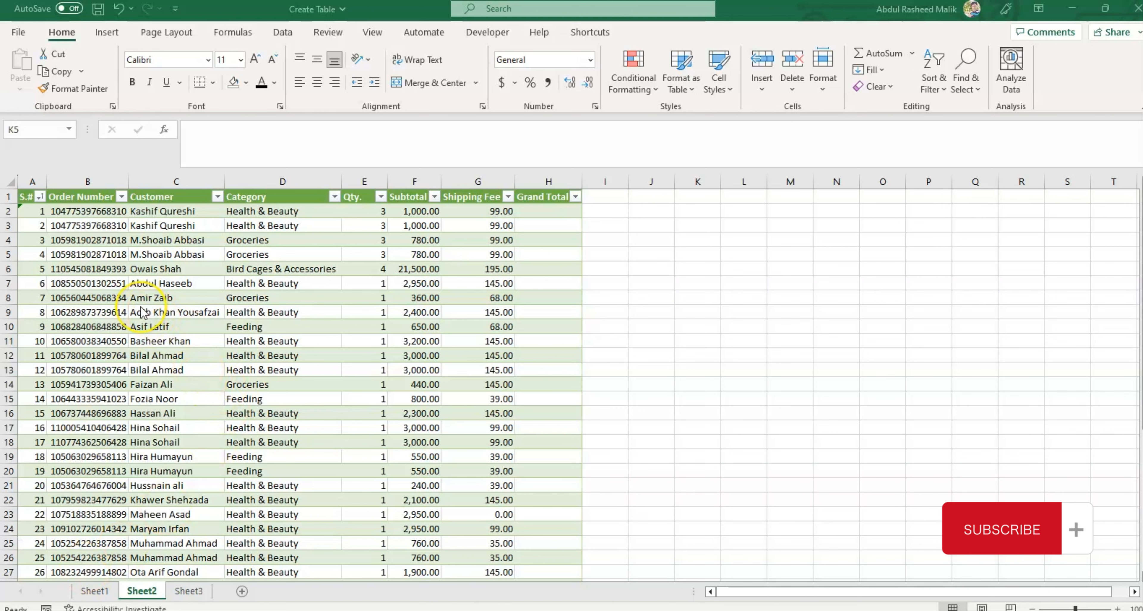
Step: Compare the available ribbon tabs by selecting cell C7 inside the table and empty cell K5 outside it
{"action": "left_click", "coordinate": [146, 284]}
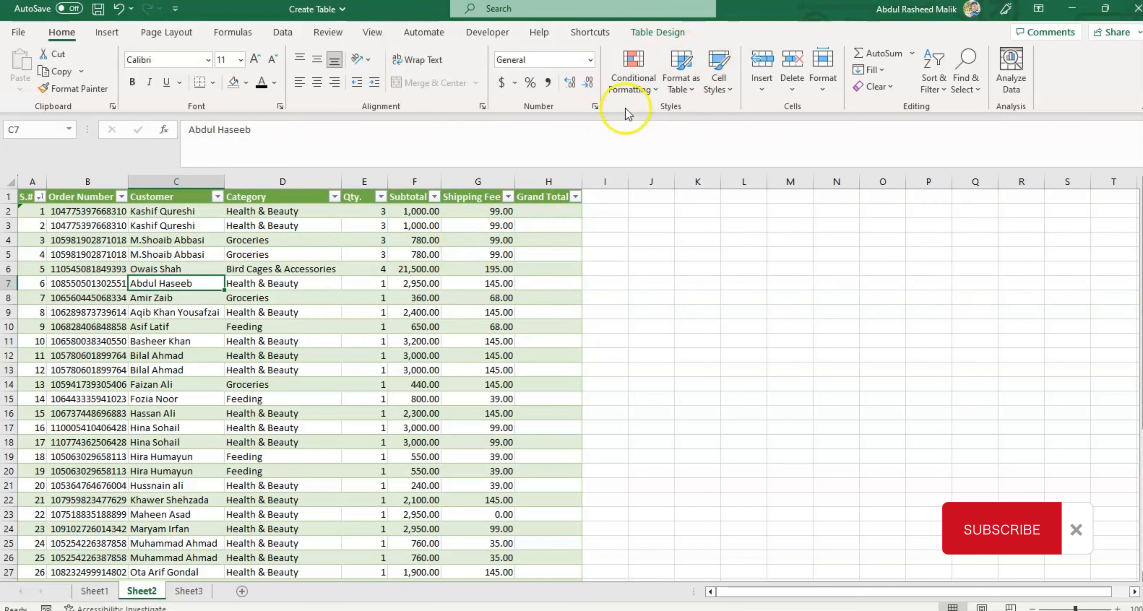
{"action": "left_click", "coordinate": [685, 255]}
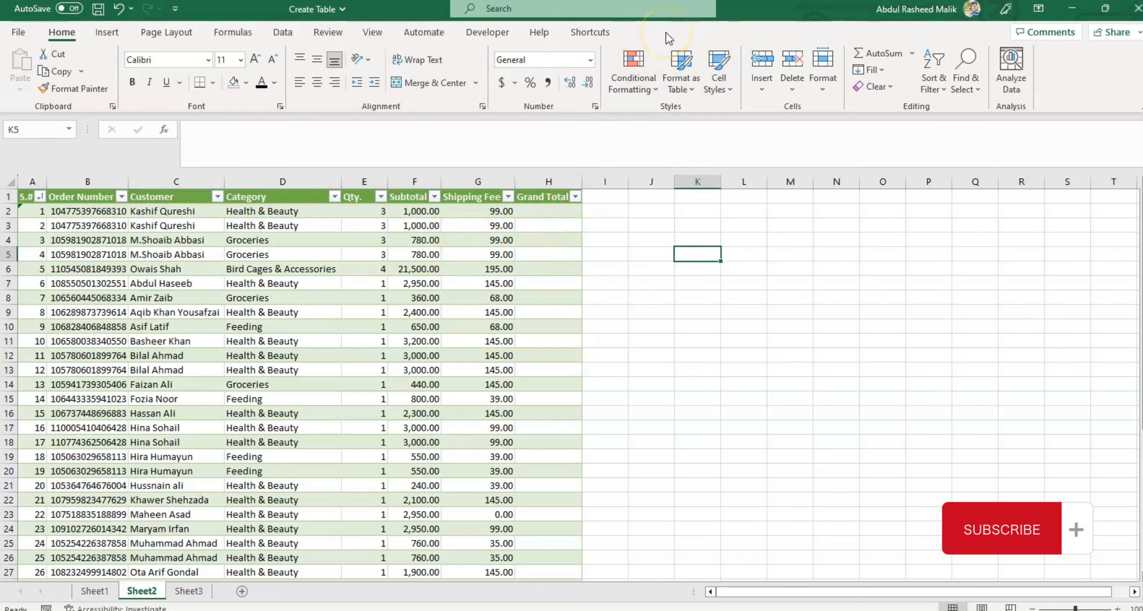
Step: Try to rename the table as "Customer Data" with a space in the name
{"action": "left_click", "coordinate": [255, 265]}
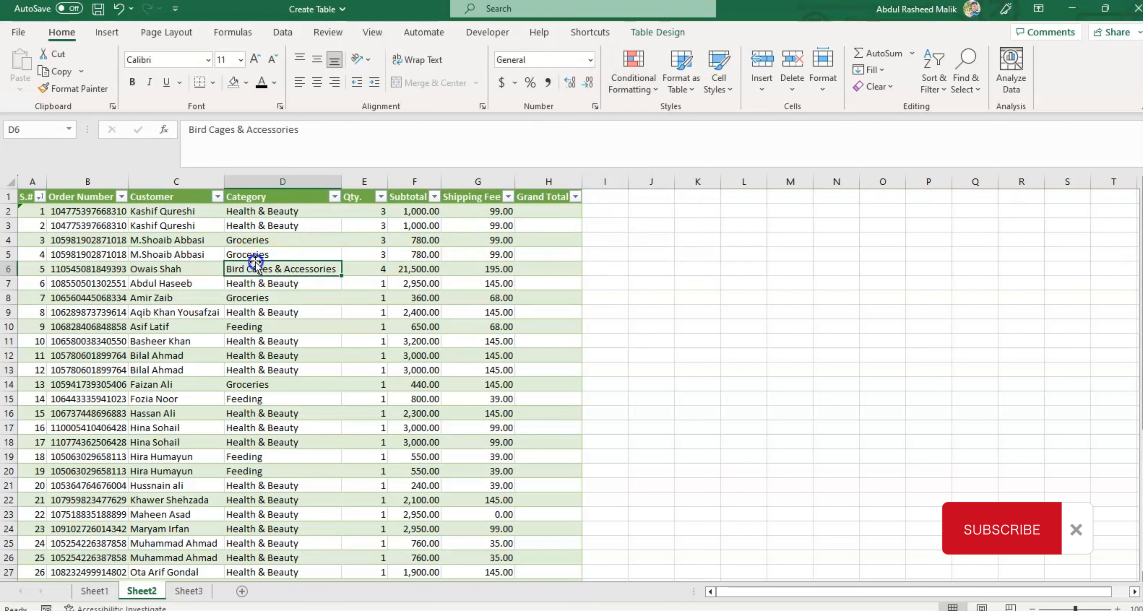
{"action": "left_click", "coordinate": [658, 32]}
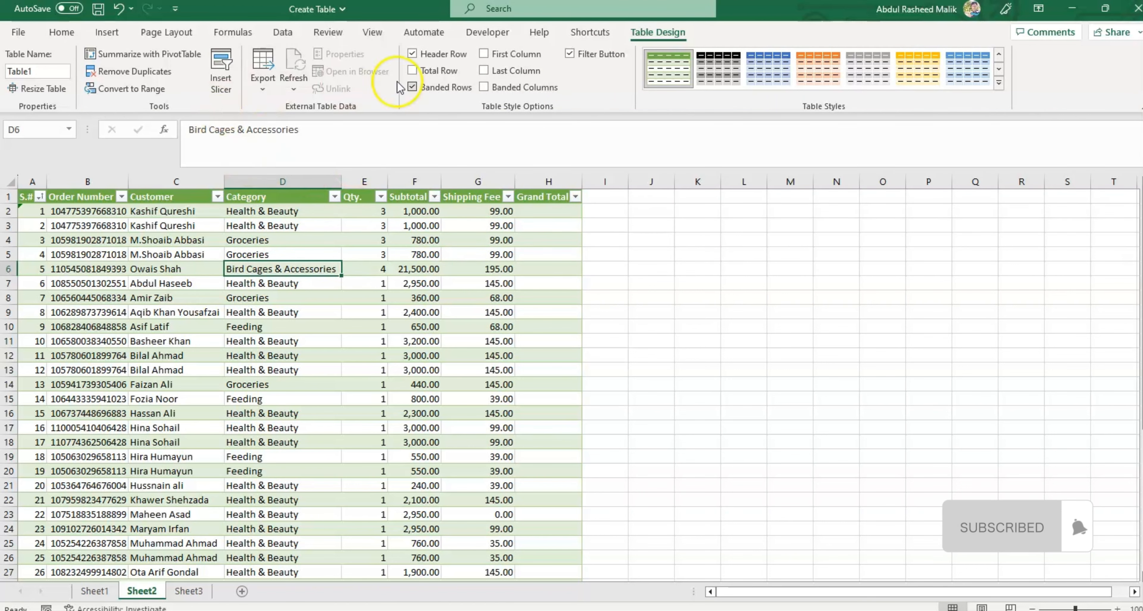
{"action": "left_click", "coordinate": [38, 71]}
{"action": "type", "text": "Cus"}
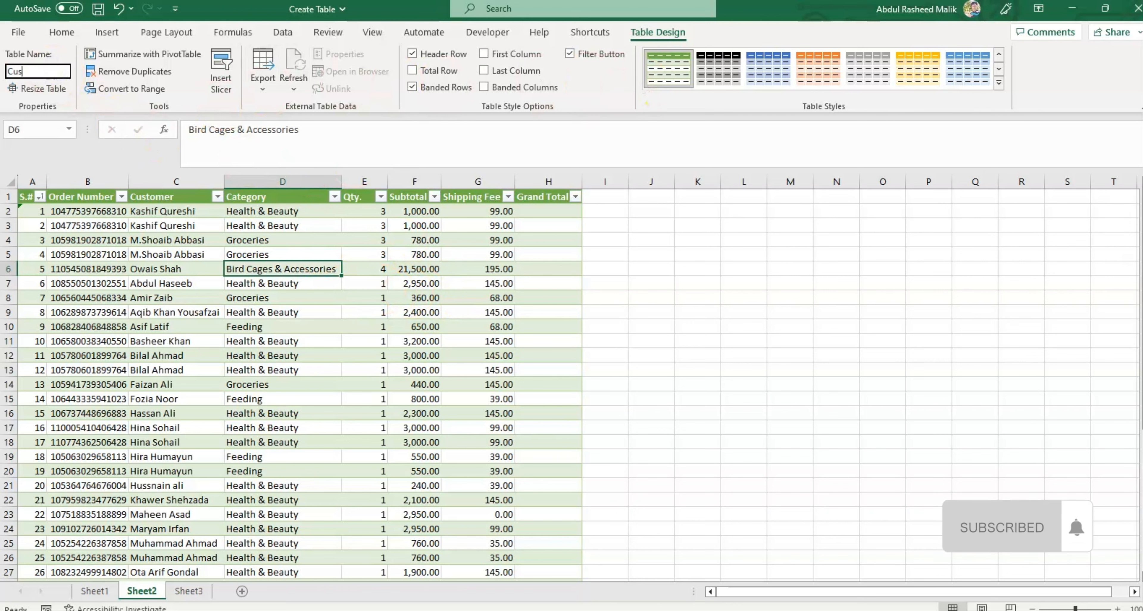
{"action": "type", "text": "otom"}
{"action": "key", "text": "BackSpace"}
{"action": "type", "text": "tomer Data"}
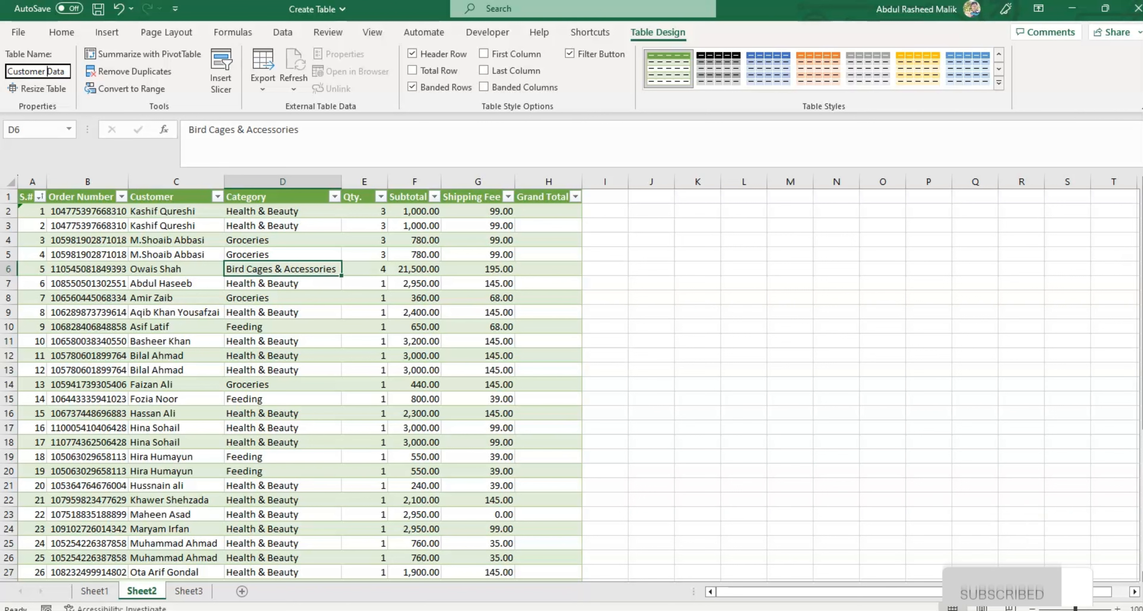
{"action": "key", "text": "Return"}
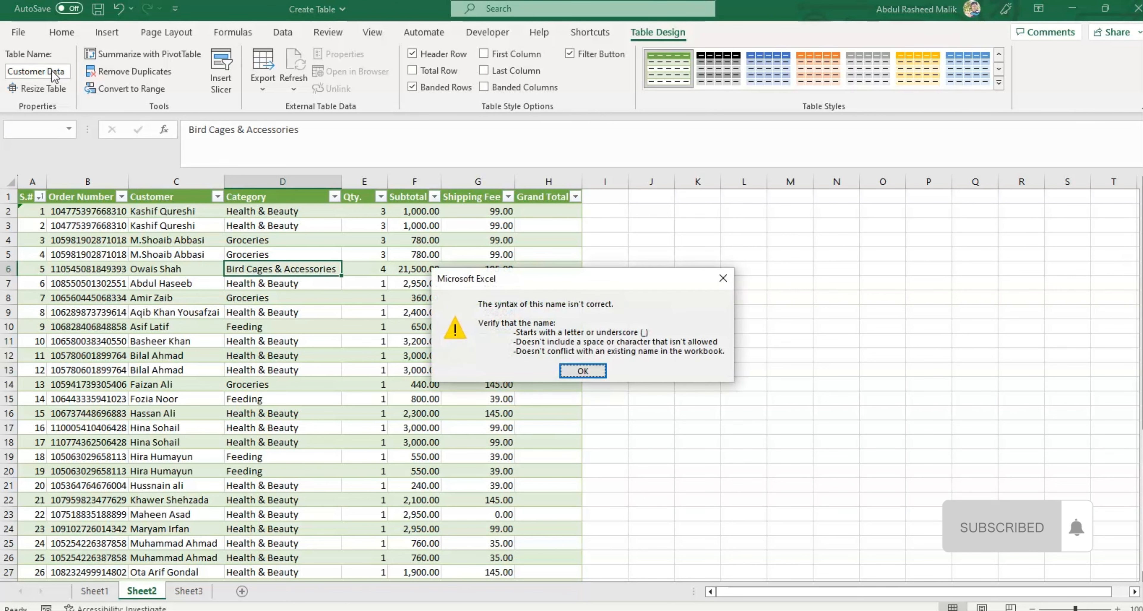
{"action": "left_click", "coordinate": [588, 369]}
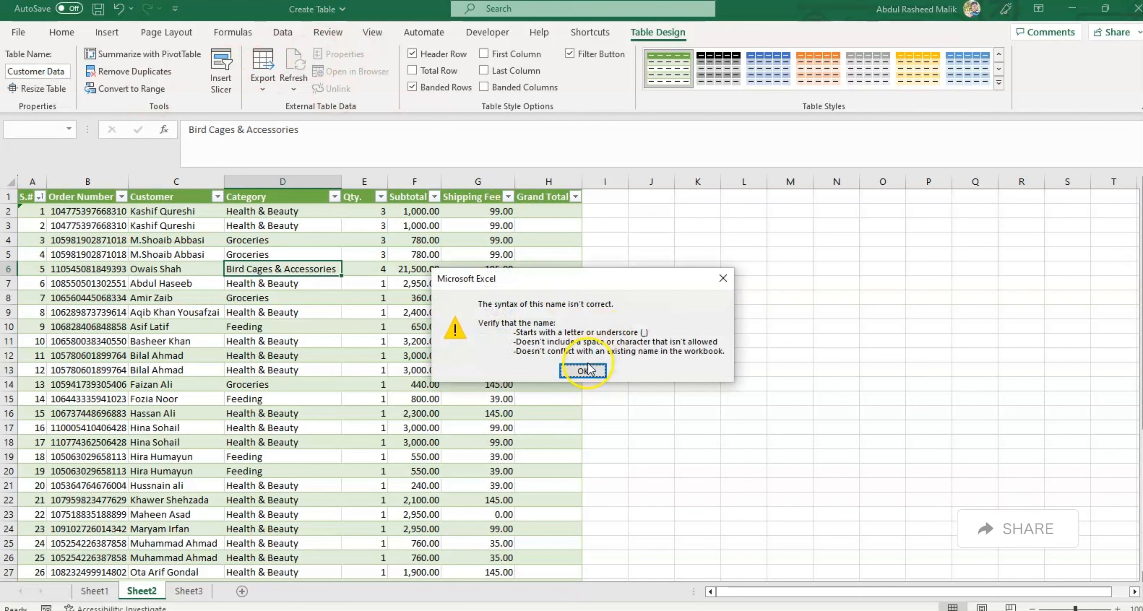
Step: Rename the table as Customer_data
{"action": "left_click", "coordinate": [51, 74]}
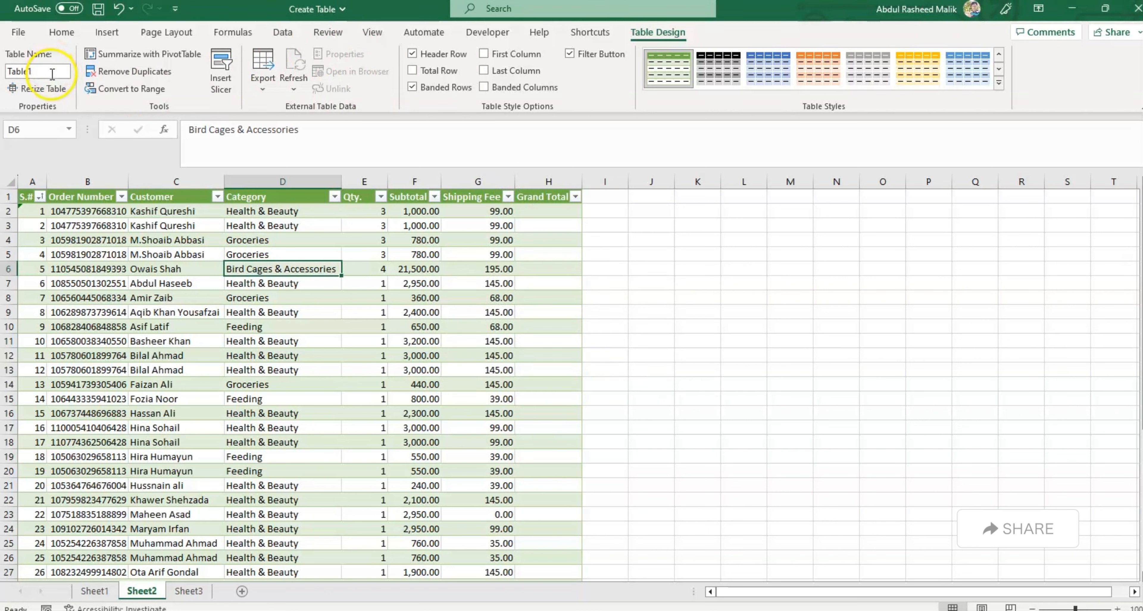
{"action": "type", "text": "Customer_data"}
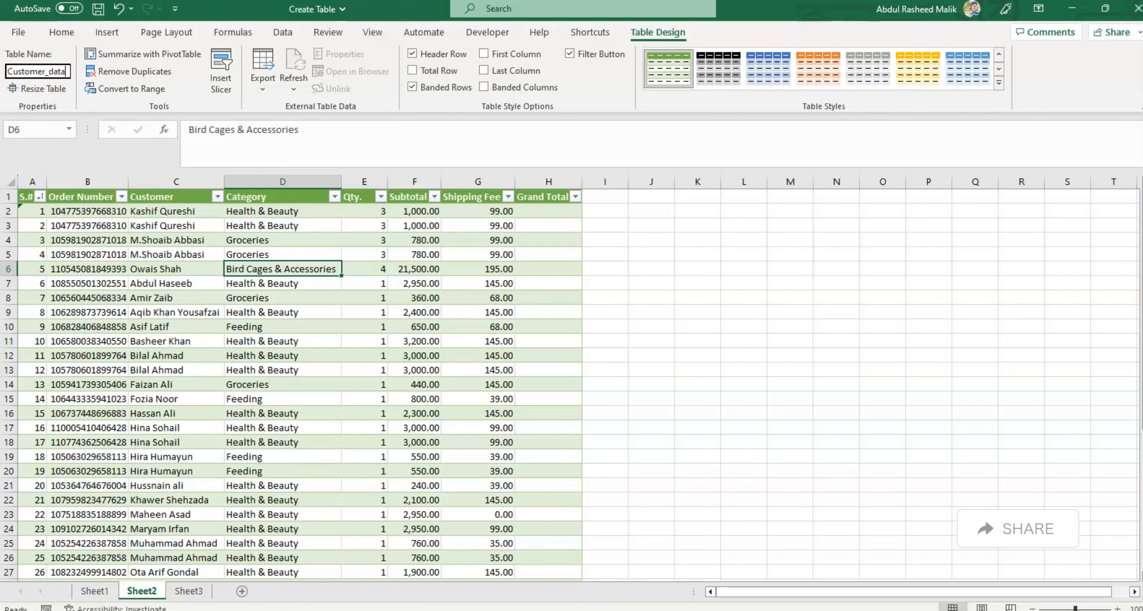
{"action": "key", "text": "Return"}
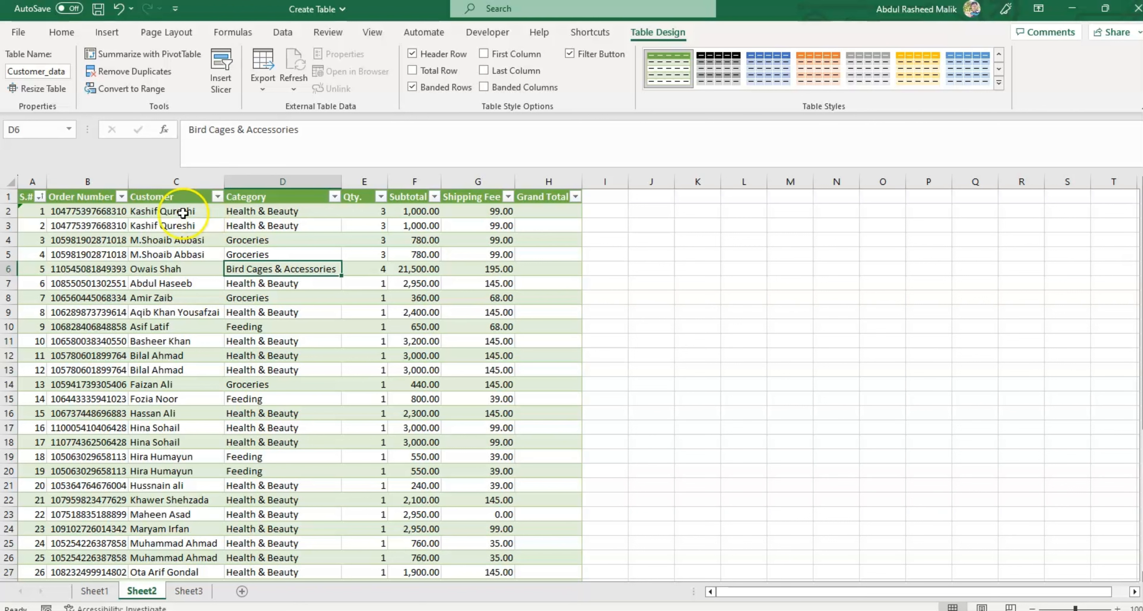
Step: Apply the light blue style from the first row of the Medium table styles to the table
{"action": "left_click", "coordinate": [170, 130]}
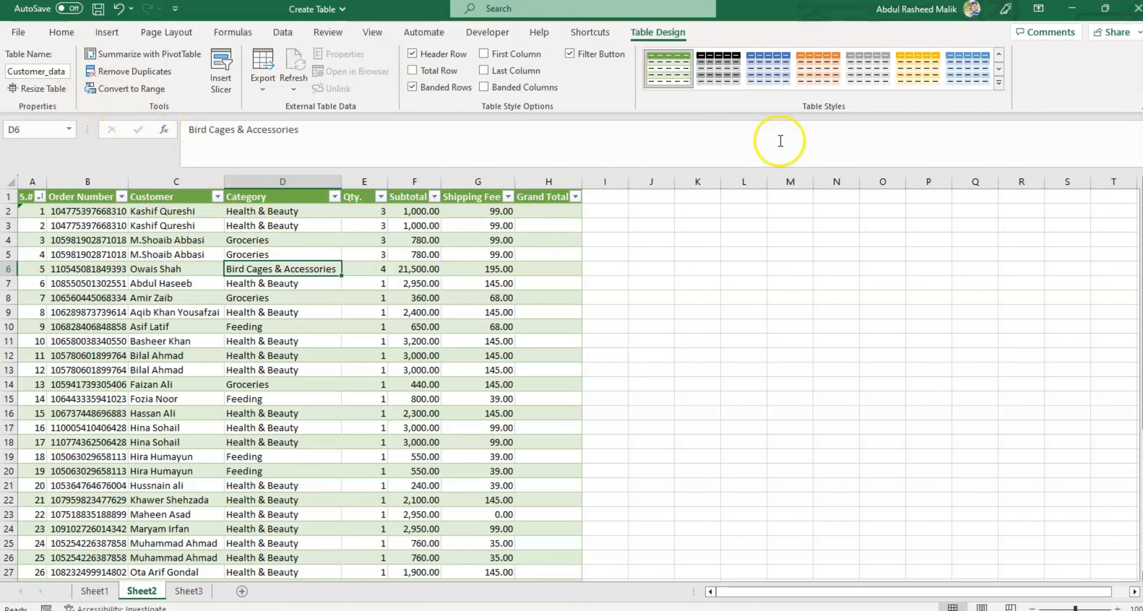
{"action": "left_click", "coordinate": [409, 269]}
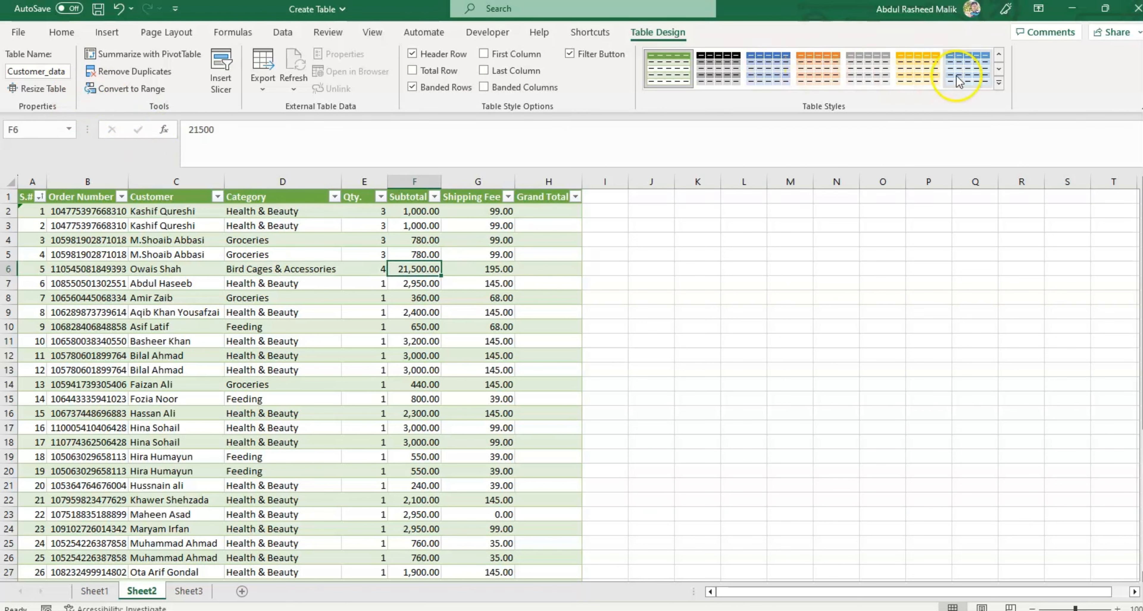
{"action": "left_click", "coordinate": [998, 83]}
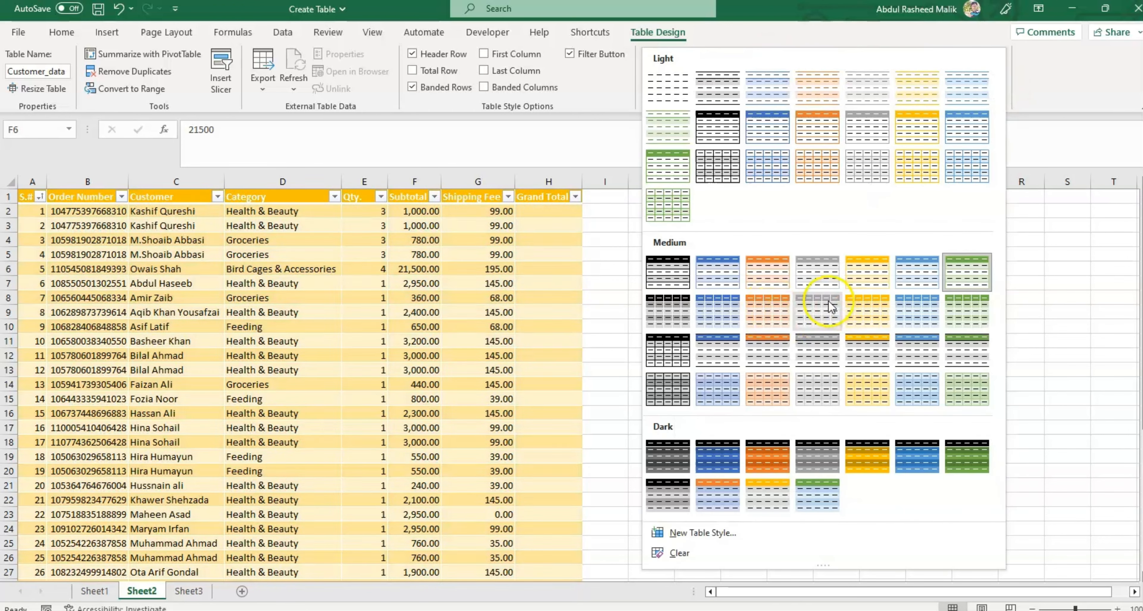
{"action": "left_click", "coordinate": [918, 268]}
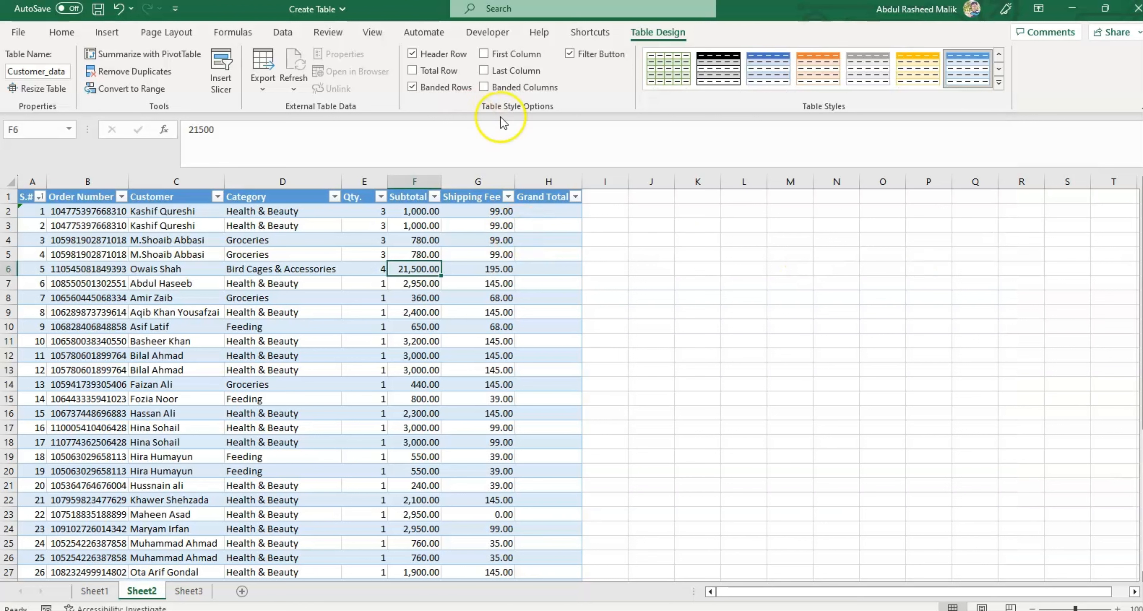
Step: Turn the table's header row off and back on, and do the same with its filter buttons
{"action": "left_click", "coordinate": [412, 54]}
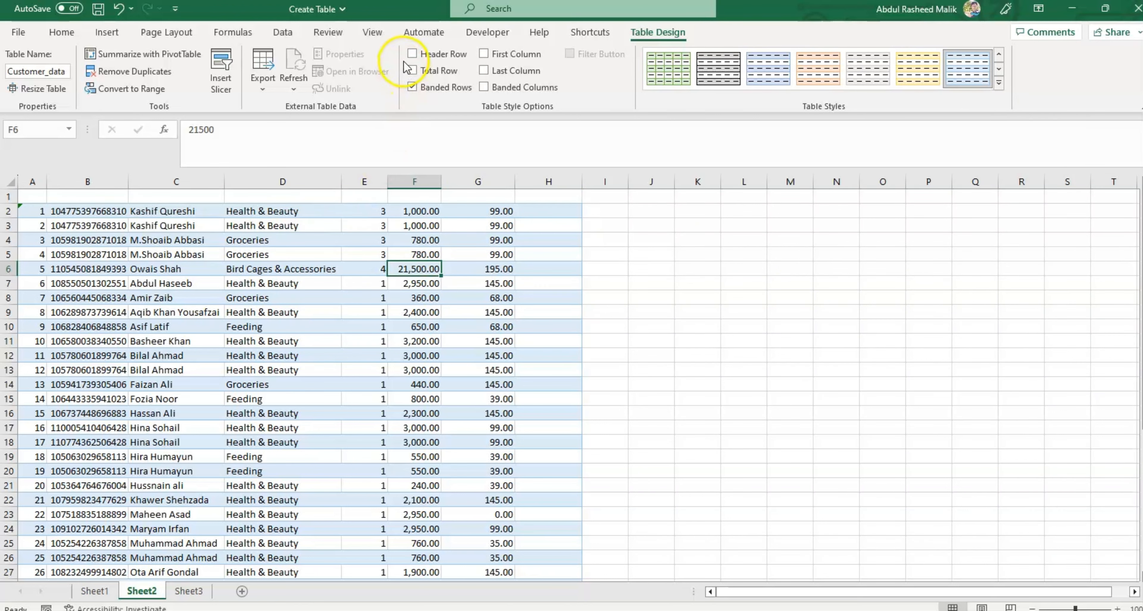
{"action": "left_click", "coordinate": [412, 54]}
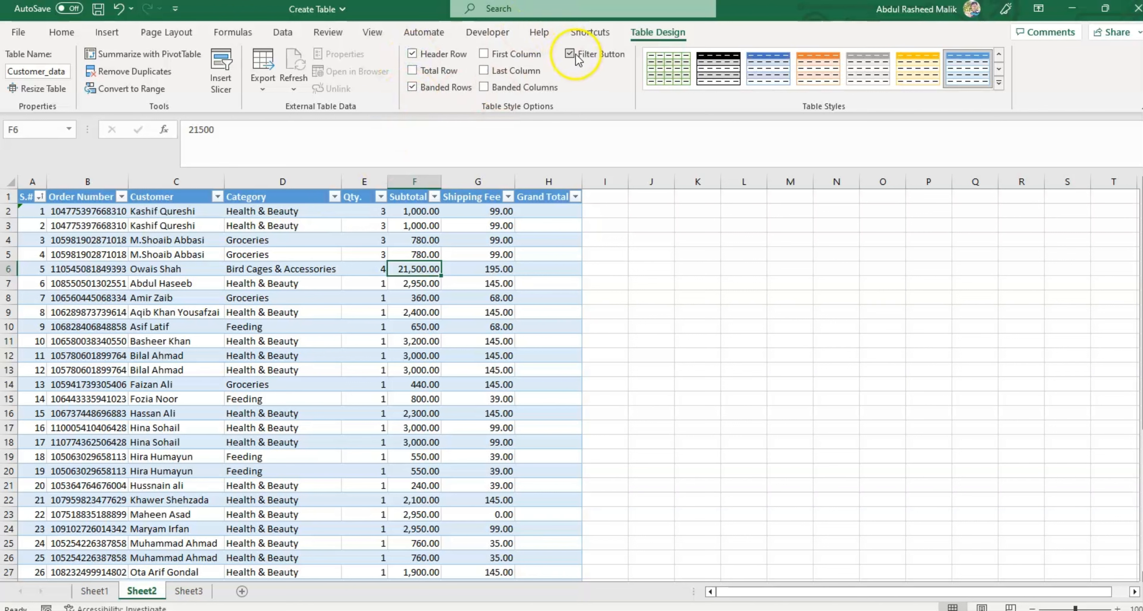
{"action": "left_click", "coordinate": [570, 55]}
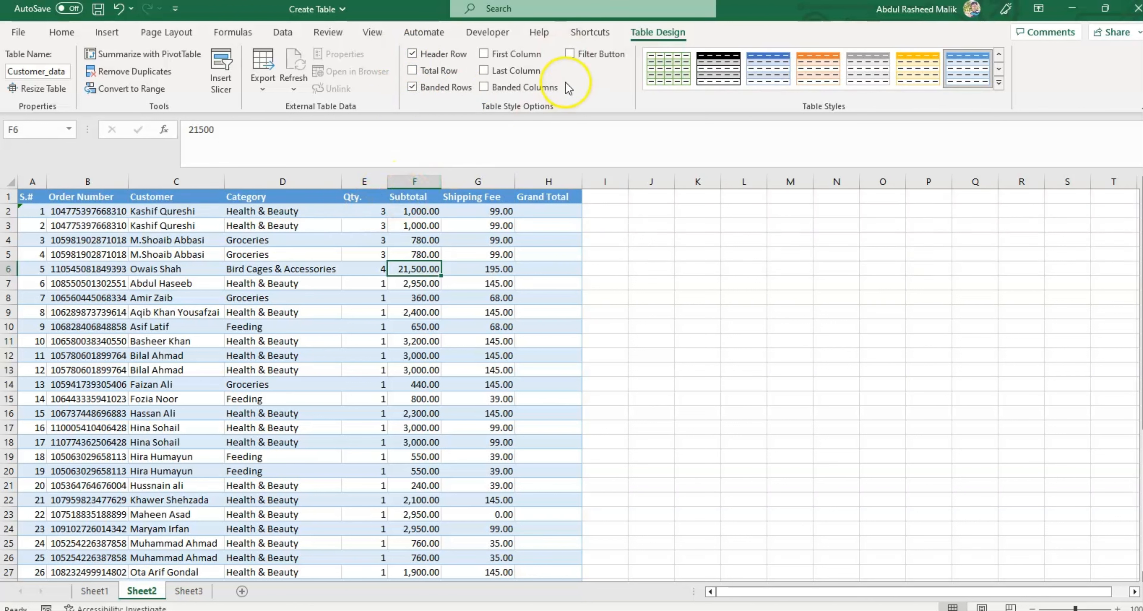
{"action": "left_click", "coordinate": [570, 55]}
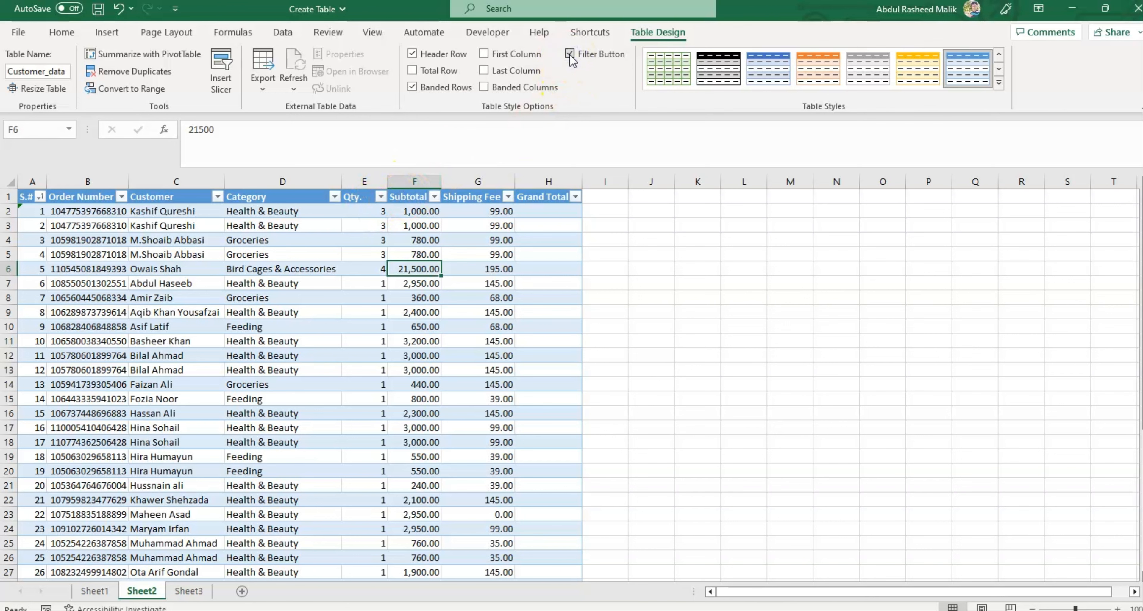
Step: Insert a slicer for the Category column and place it beside the table over columns K to M
{"action": "left_click", "coordinate": [221, 84]}
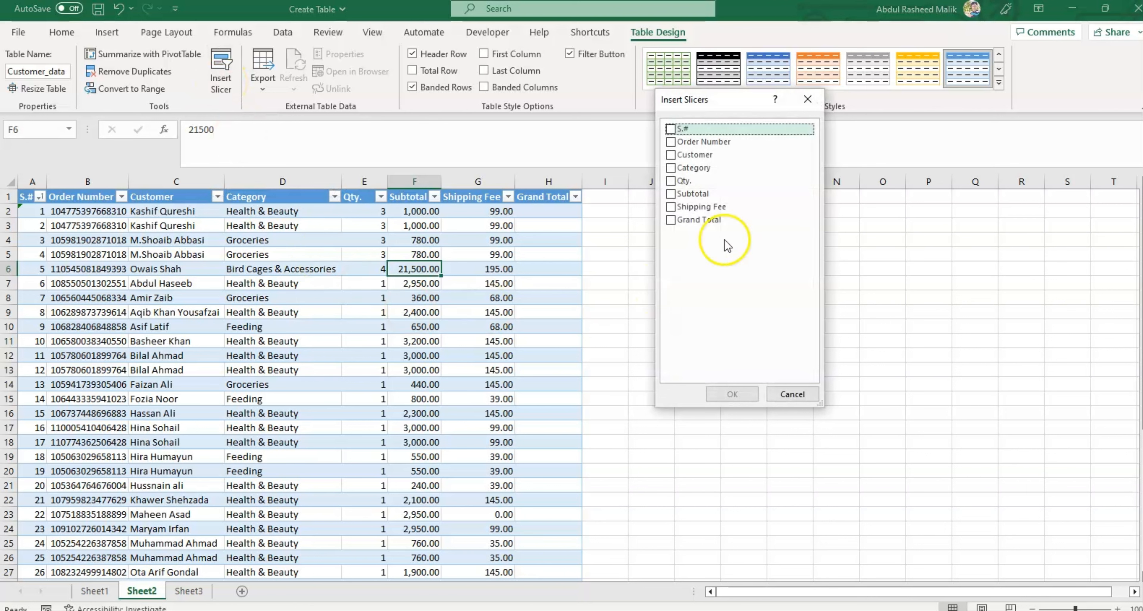
{"action": "left_click_drag", "start_coordinate": [738, 116], "coordinate": [796, 212]}
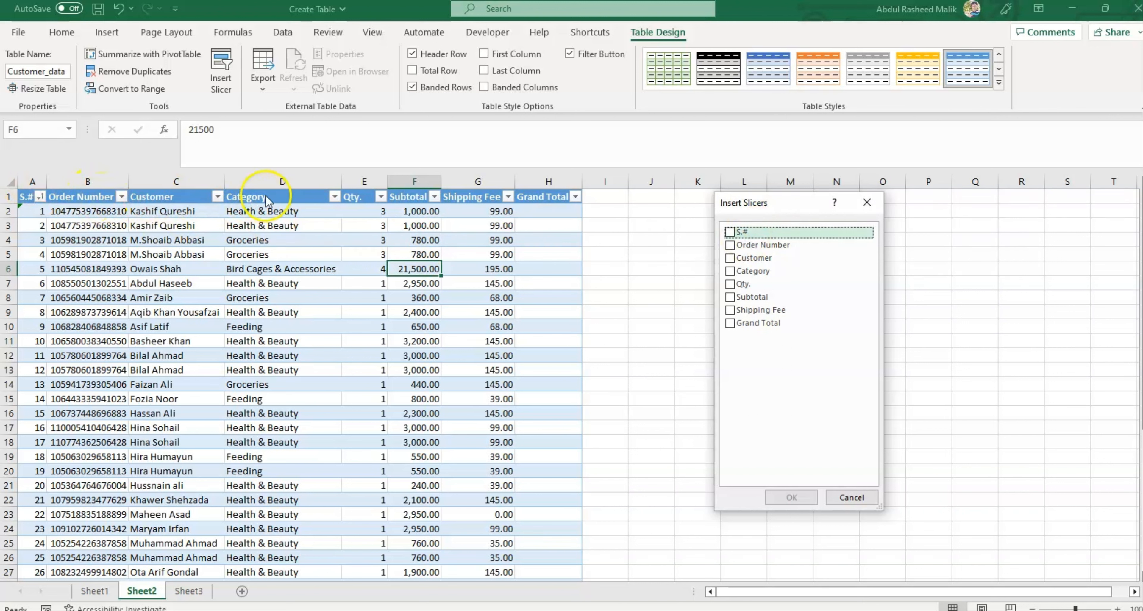
{"action": "left_click", "coordinate": [729, 258]}
{"action": "left_click", "coordinate": [730, 258]}
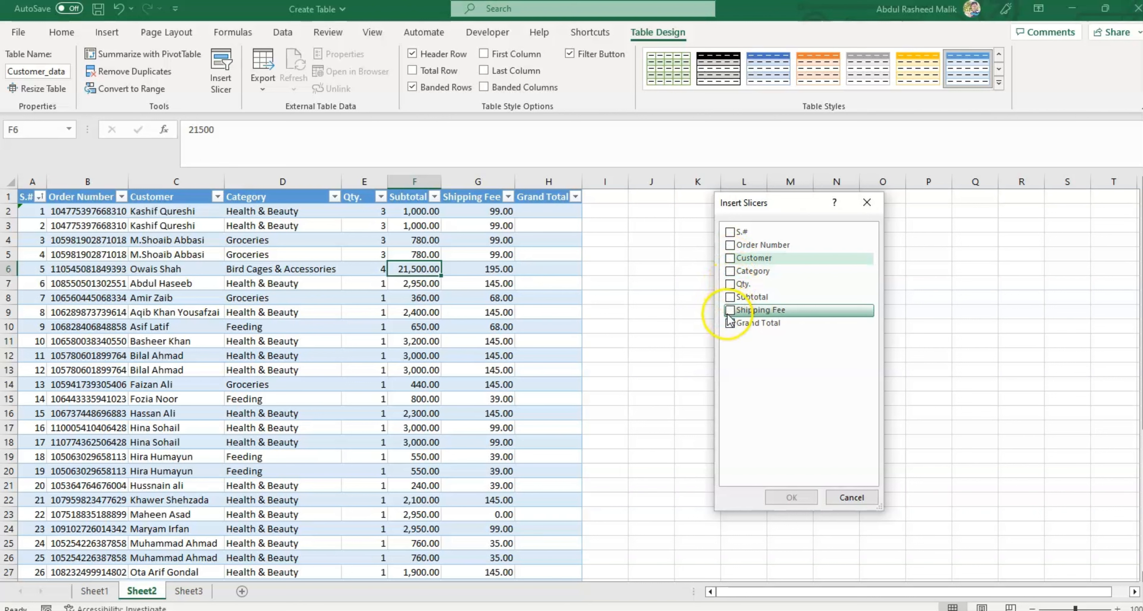
{"action": "left_click", "coordinate": [729, 269]}
{"action": "left_click", "coordinate": [729, 271]}
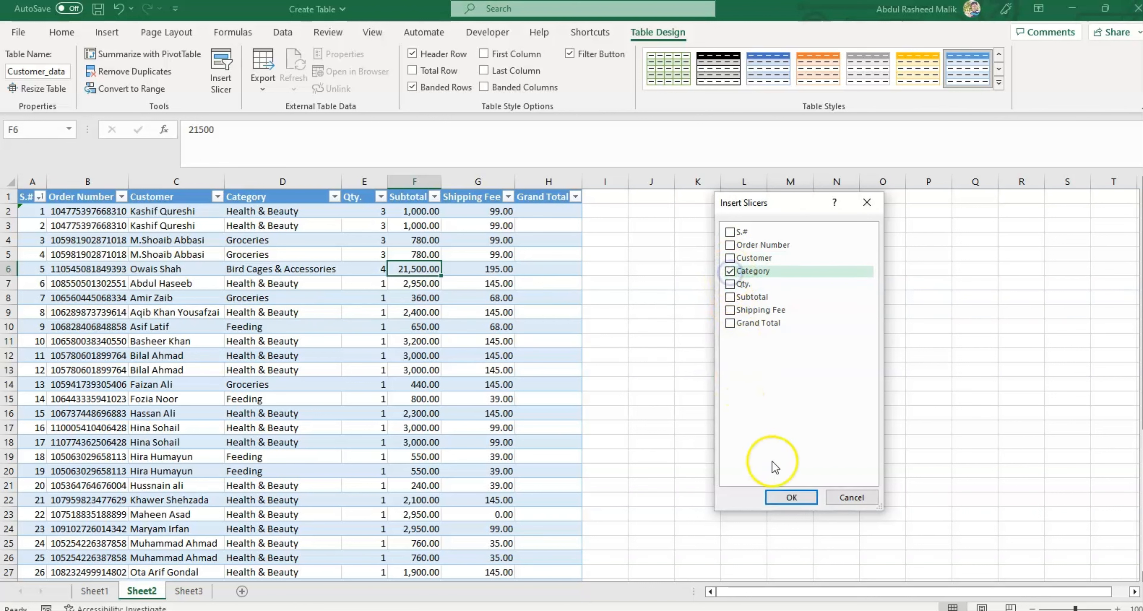
{"action": "left_click", "coordinate": [791, 497]}
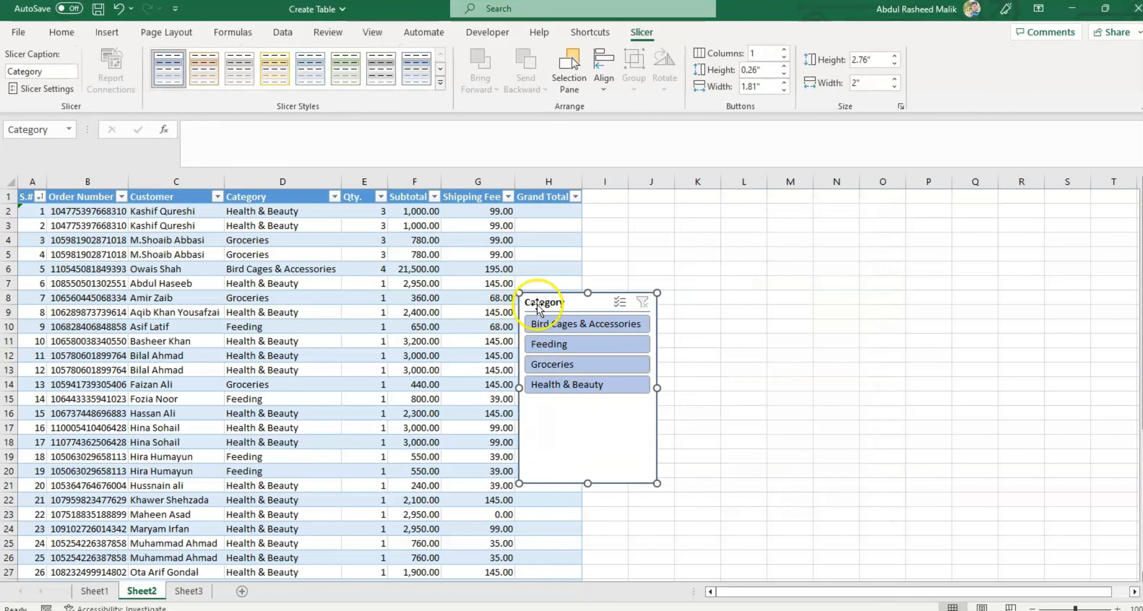
{"action": "left_click_drag", "start_coordinate": [614, 304], "coordinate": [716, 252]}
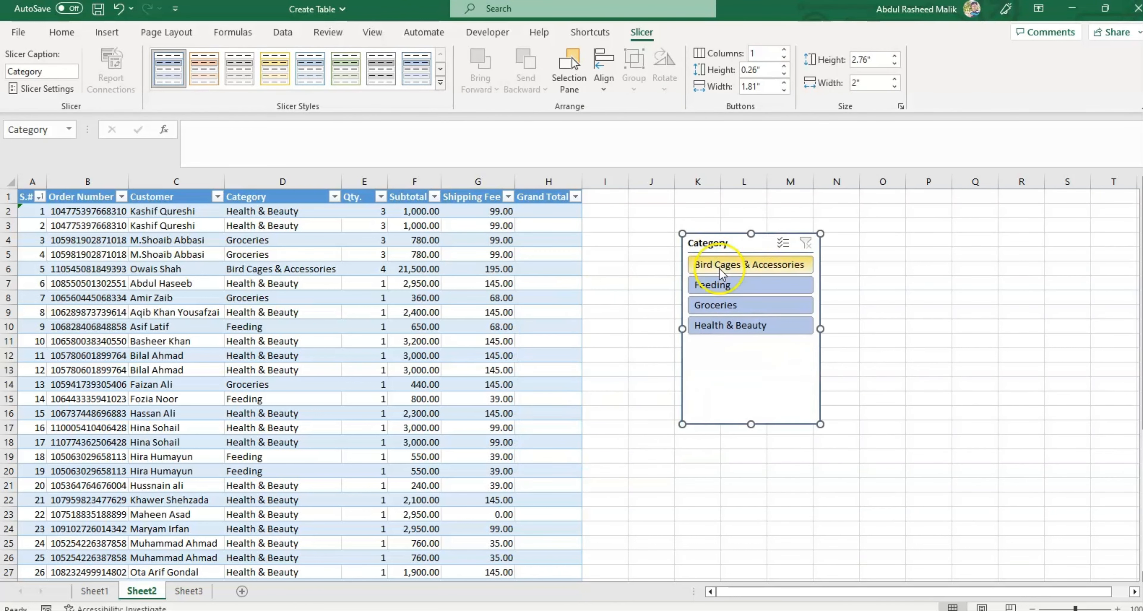
Step: Filter the table with the slicer by Bird Cages & Accessories, Feeding, Groceries and Health & Beauty in turn, and clear the filter
{"action": "left_click", "coordinate": [334, 196]}
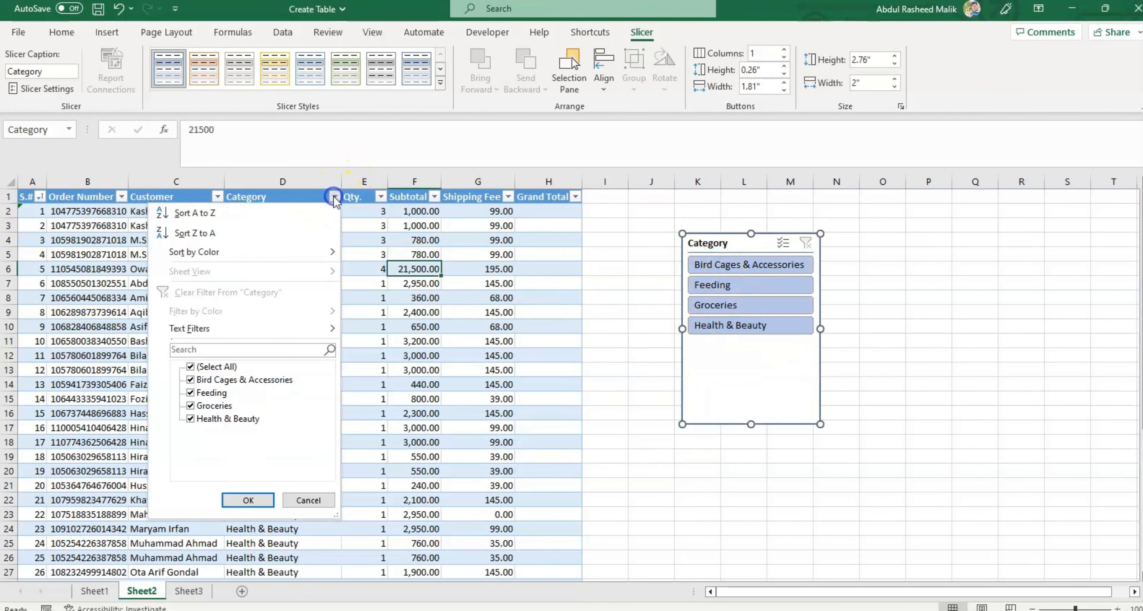
{"action": "left_click", "coordinate": [473, 338]}
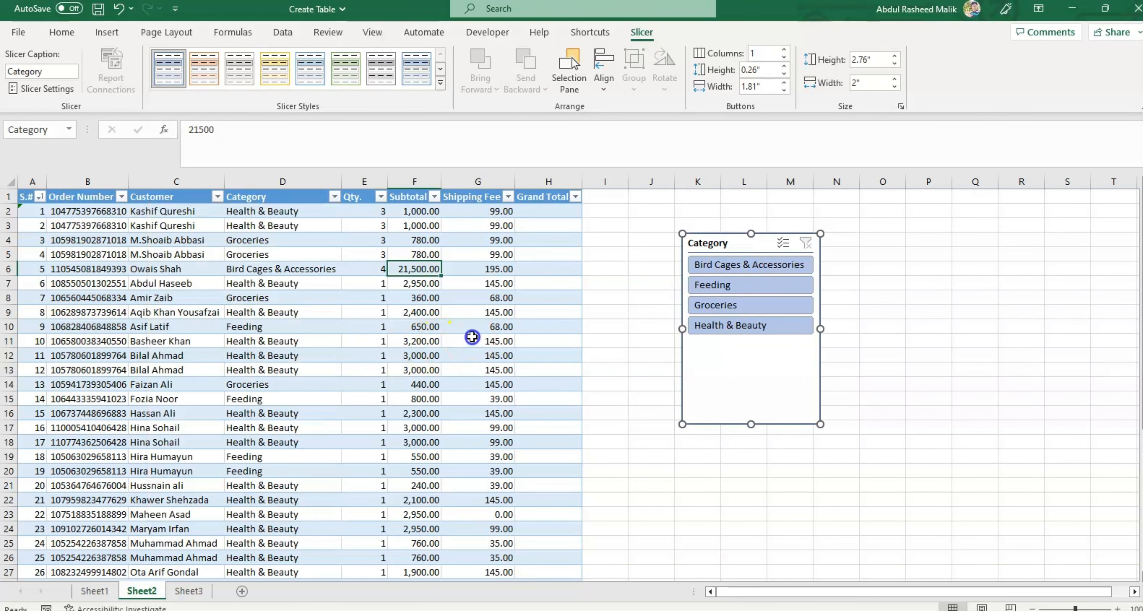
{"action": "left_click", "coordinate": [757, 267]}
{"action": "left_click", "coordinate": [752, 285]}
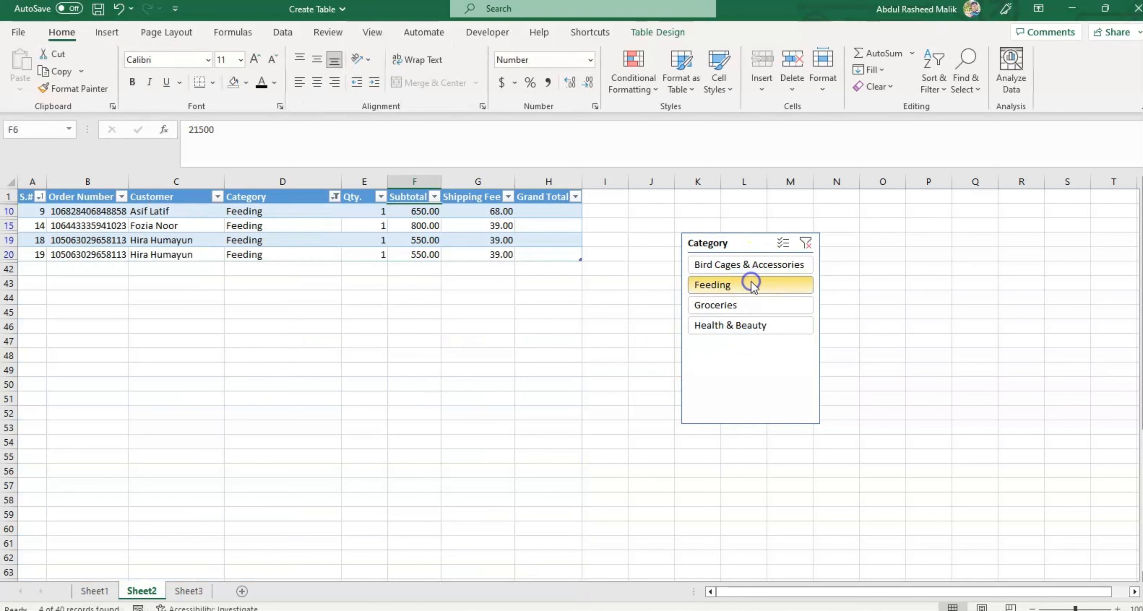
{"action": "left_click", "coordinate": [735, 306]}
{"action": "left_click", "coordinate": [730, 328]}
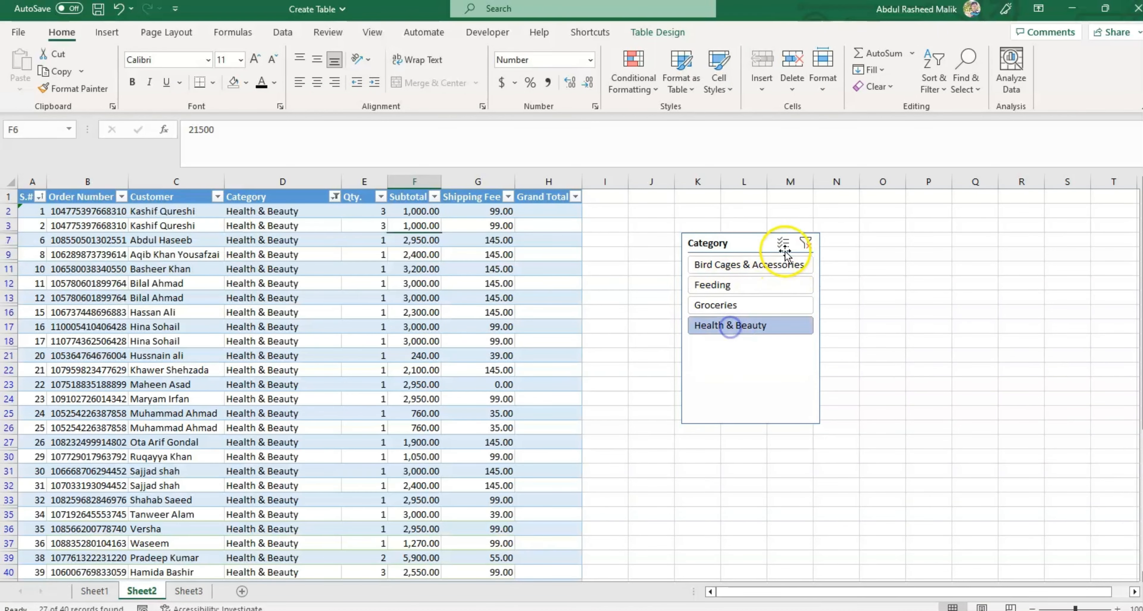
{"action": "left_click", "coordinate": [805, 243]}
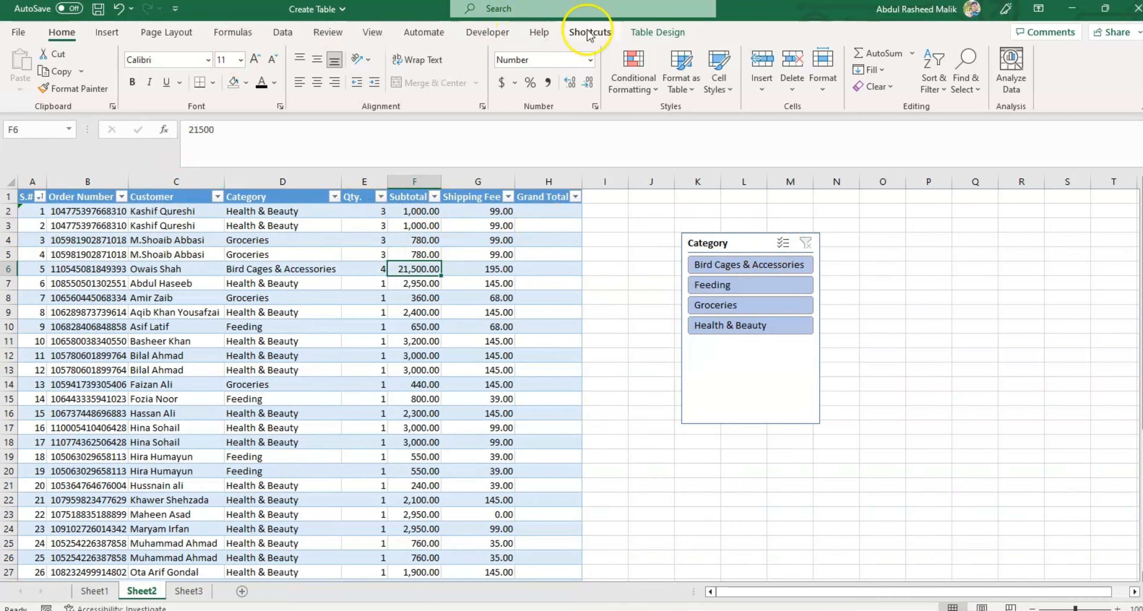
Step: Move down the Subtotal column from F6 to the table's last rows to examine how the column headings behave
{"action": "left_click", "coordinate": [658, 32]}
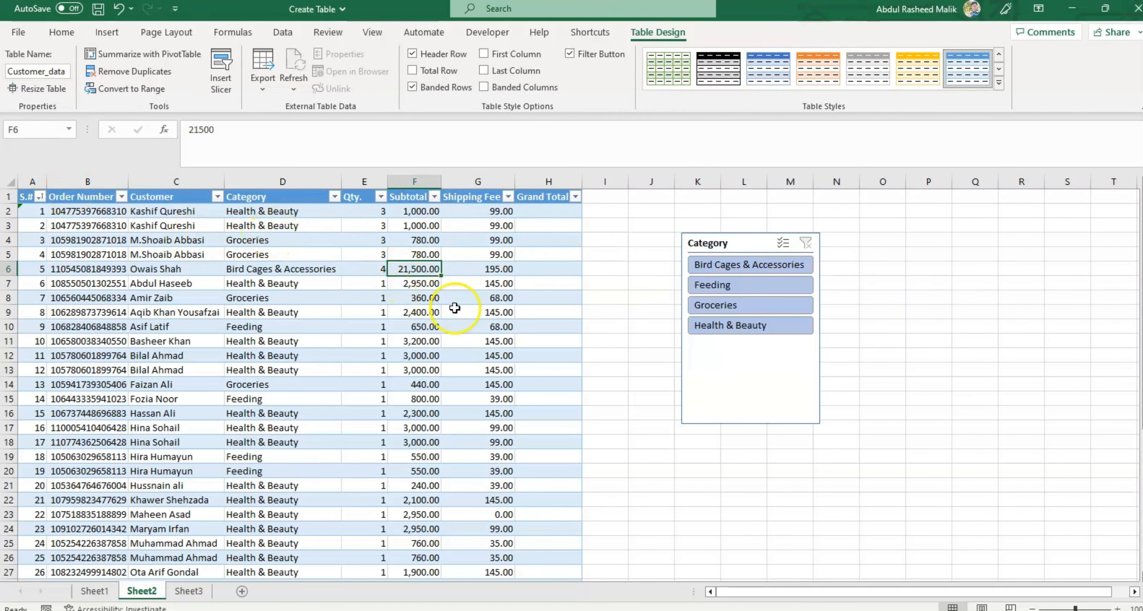
{"action": "left_click", "coordinate": [455, 307]}
{"action": "left_click", "coordinate": [434, 268]}
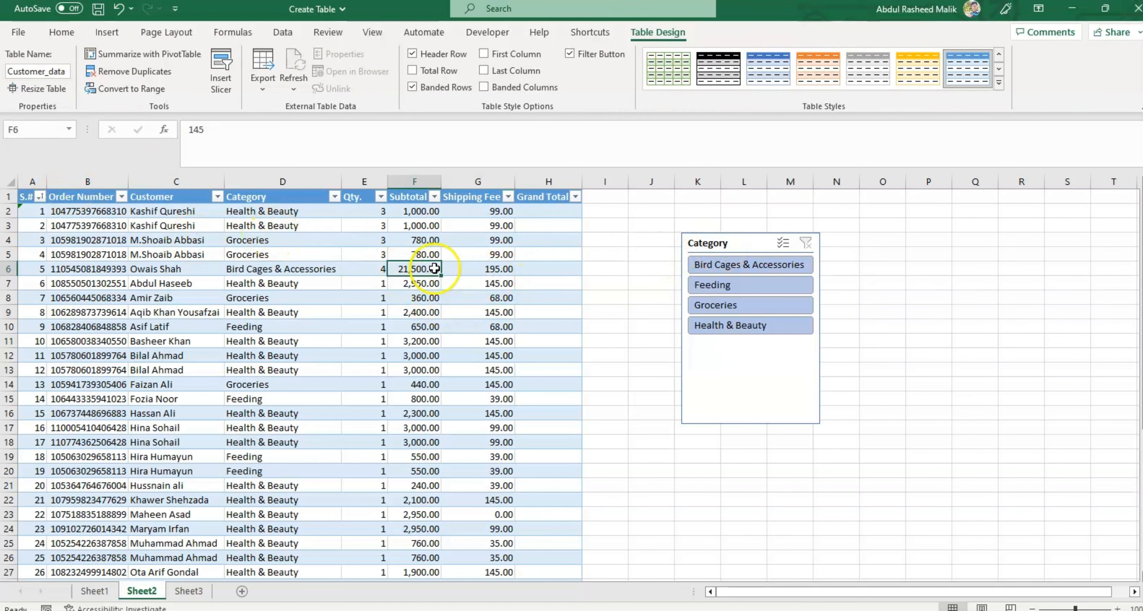
{"action": "key", "text": "Down"}
{"action": "key", "text": "Down"}
{"action": "key", "text": "Down"}
{"action": "key", "text": "Down"}
{"action": "key", "text": "Down"}
{"action": "key", "text": "Down"}
{"action": "key", "text": "Down"}
{"action": "key", "text": "Down"}
{"action": "key", "text": "Down"}
{"action": "key", "text": "Down"}
{"action": "key", "text": "Down"}
{"action": "key", "text": "Down"}
{"action": "key", "text": "Down"}
{"action": "key", "text": "Down"}
{"action": "key", "text": "Down"}
{"action": "key", "text": "Down"}
{"action": "key", "text": "Down"}
{"action": "key", "text": "Down"}
{"action": "key", "text": "Down"}
{"action": "key", "text": "Down"}
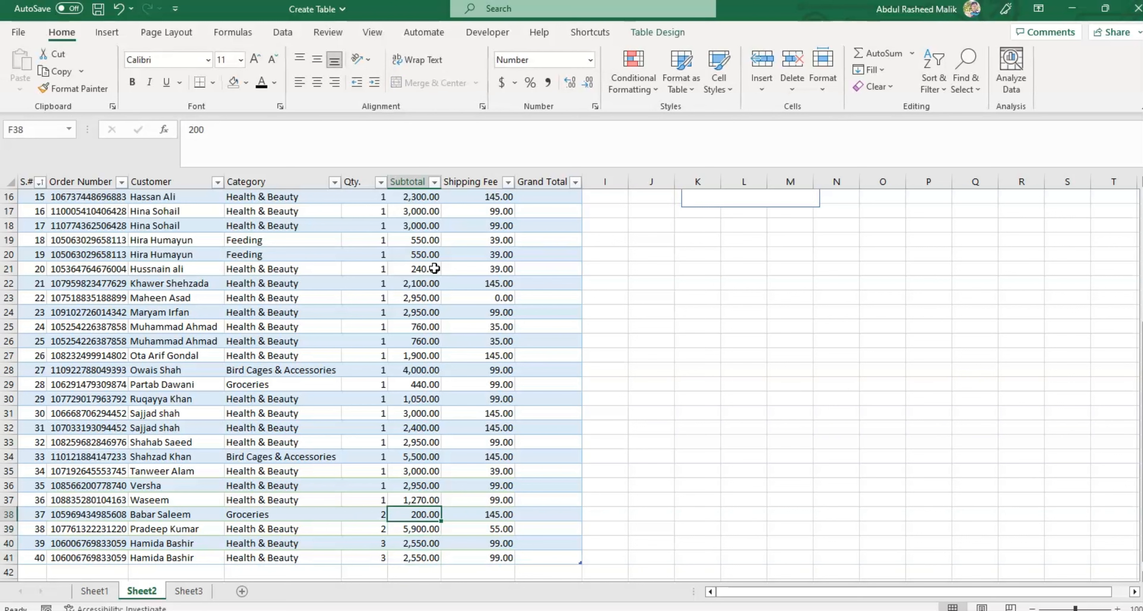
{"action": "key", "text": "Up"}
{"action": "key", "text": "Up"}
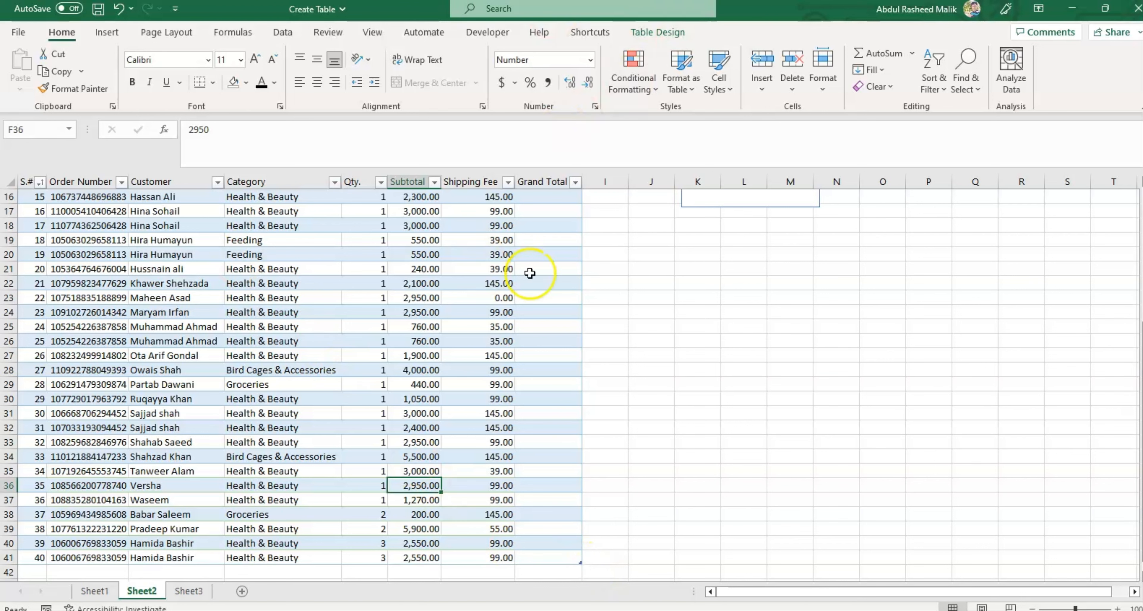
Step: Convert the Customer_data table back to a normal range
{"action": "left_click", "coordinate": [657, 32]}
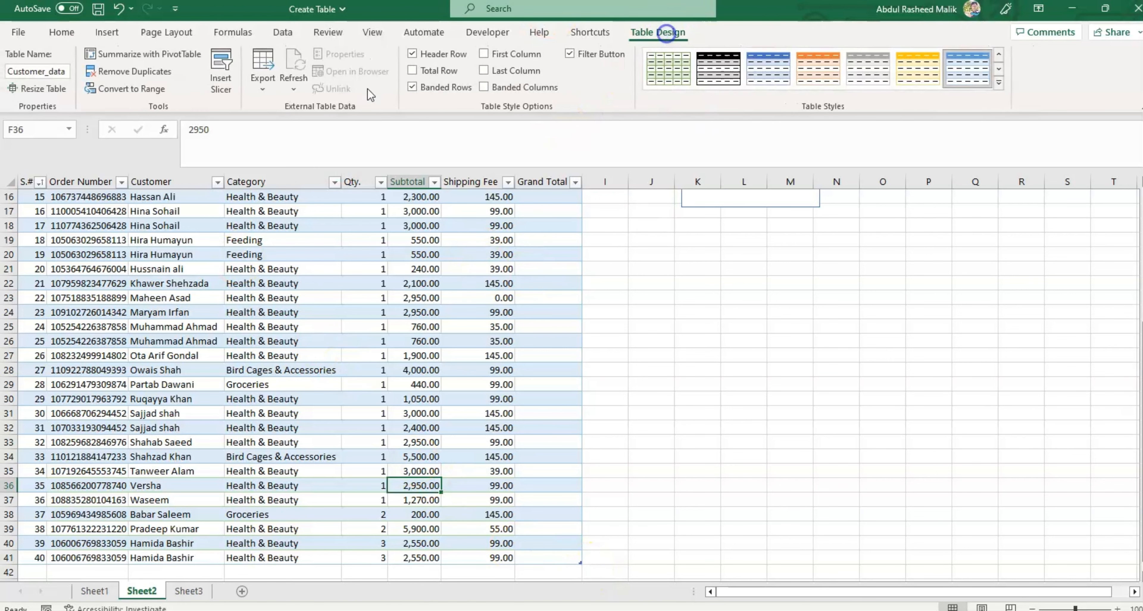
{"action": "left_click", "coordinate": [89, 90]}
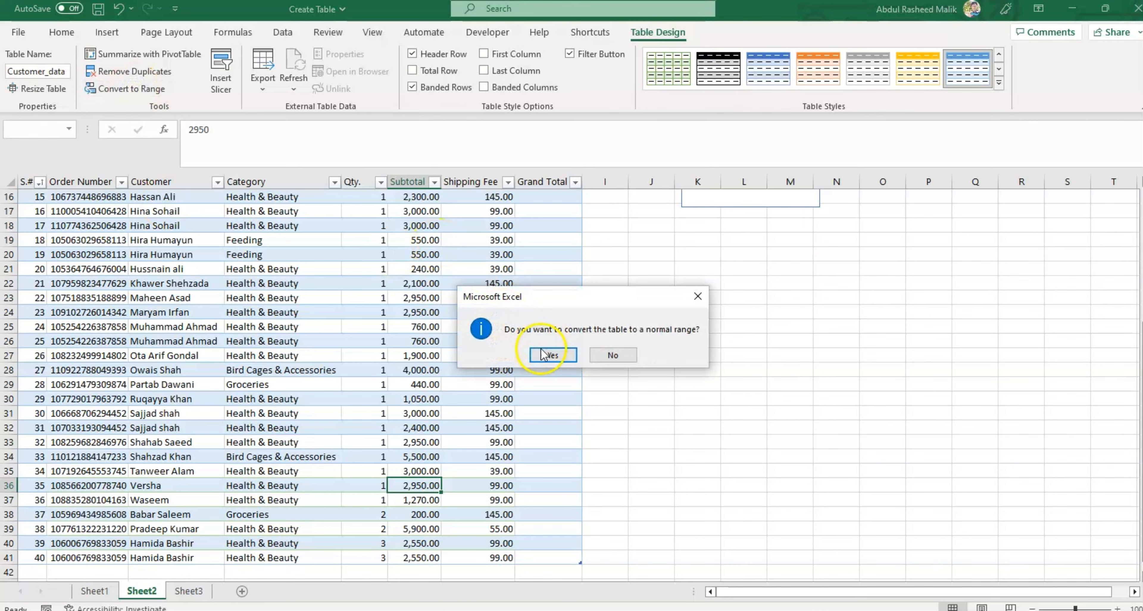
{"action": "left_click", "coordinate": [544, 355]}
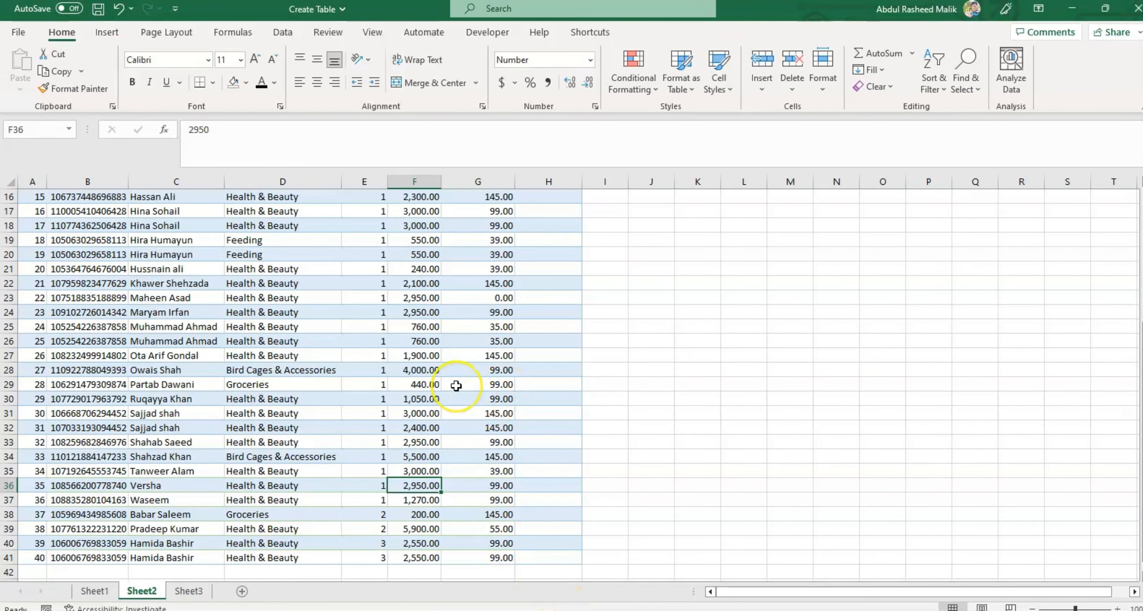
{"action": "key", "text": "ctrl+Up"}
{"action": "key", "text": "Left"}
{"action": "key", "text": "Left"}
{"action": "key", "text": "Left"}
{"action": "key", "text": "Left"}
{"action": "key", "text": "Left"}
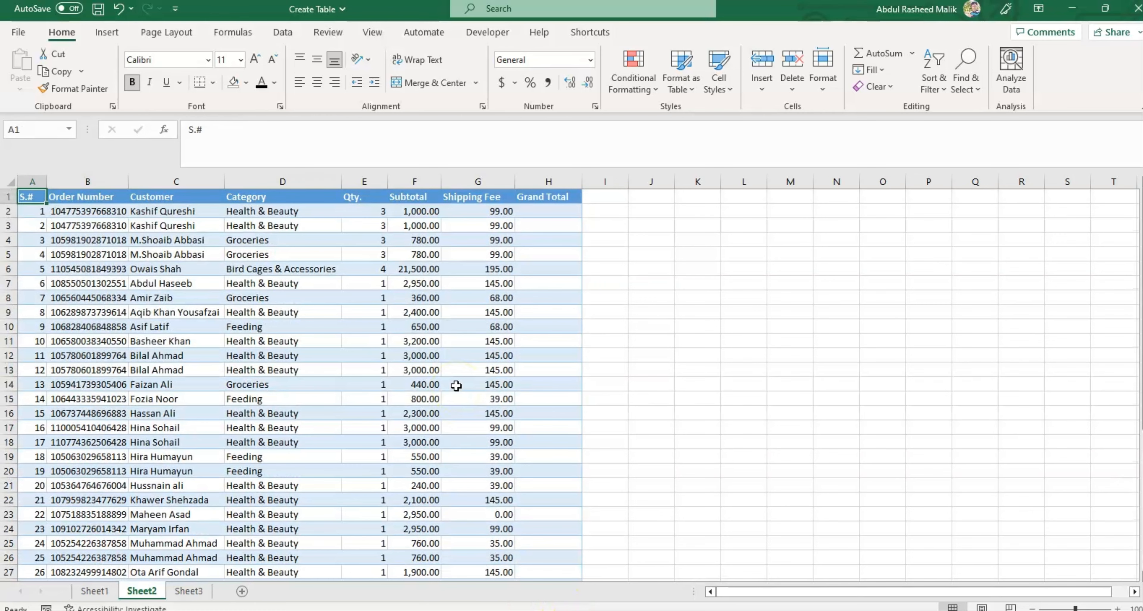
{"action": "key", "text": "ctrl+shift+Right"}
{"action": "key", "text": "ctrl+shift+Down"}
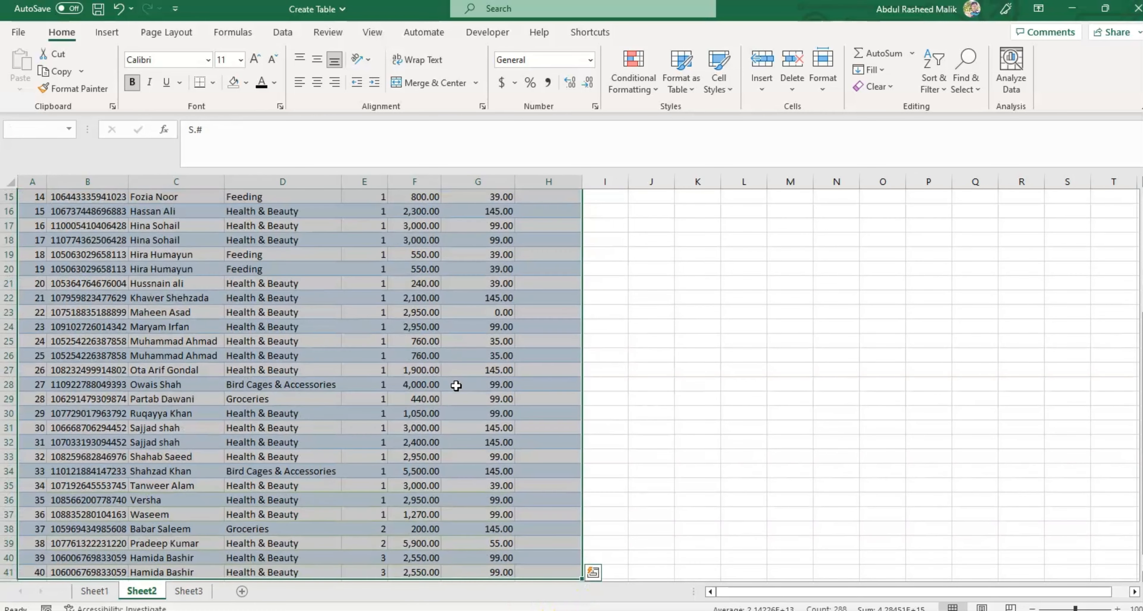
{"action": "key", "text": "Down"}
{"action": "key", "text": "Up"}
{"action": "key", "text": "ctrl+shift+Right"}
{"action": "key", "text": "ctrl+shift+Down"}
{"action": "key", "text": "ctrl+BackSpace"}
{"action": "key", "text": "Up"}
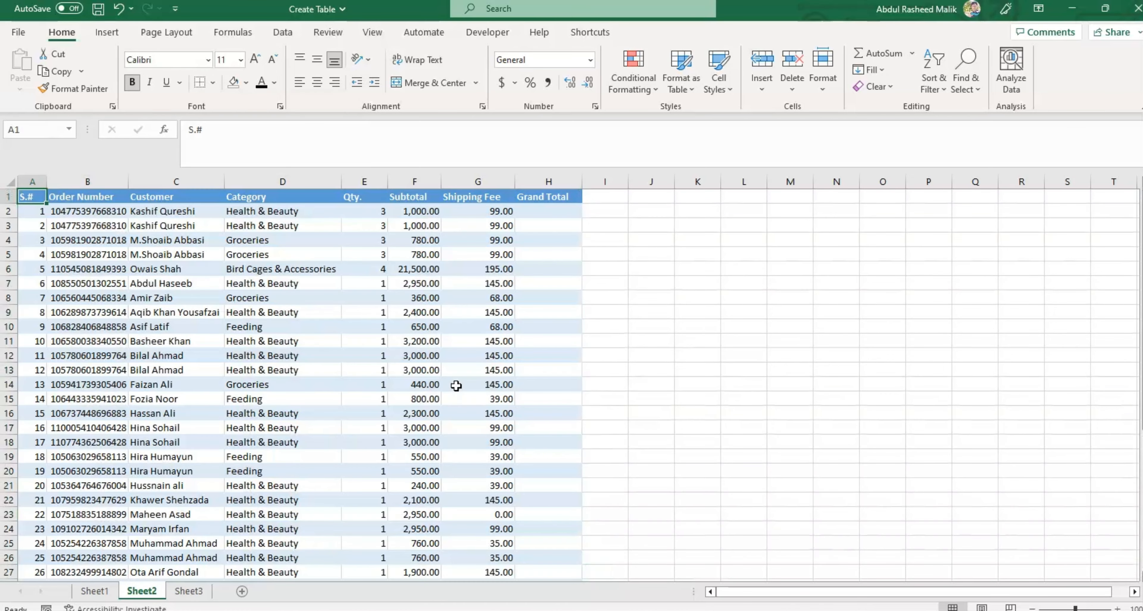
Step: Try to remove the fill colour from the whole order list A1:H41, and undo the change
{"action": "key", "text": "ctrl+shift+Right"}
{"action": "key", "text": "ctrl+shift+Down"}
{"action": "key", "text": "ctrl+BackSpace"}
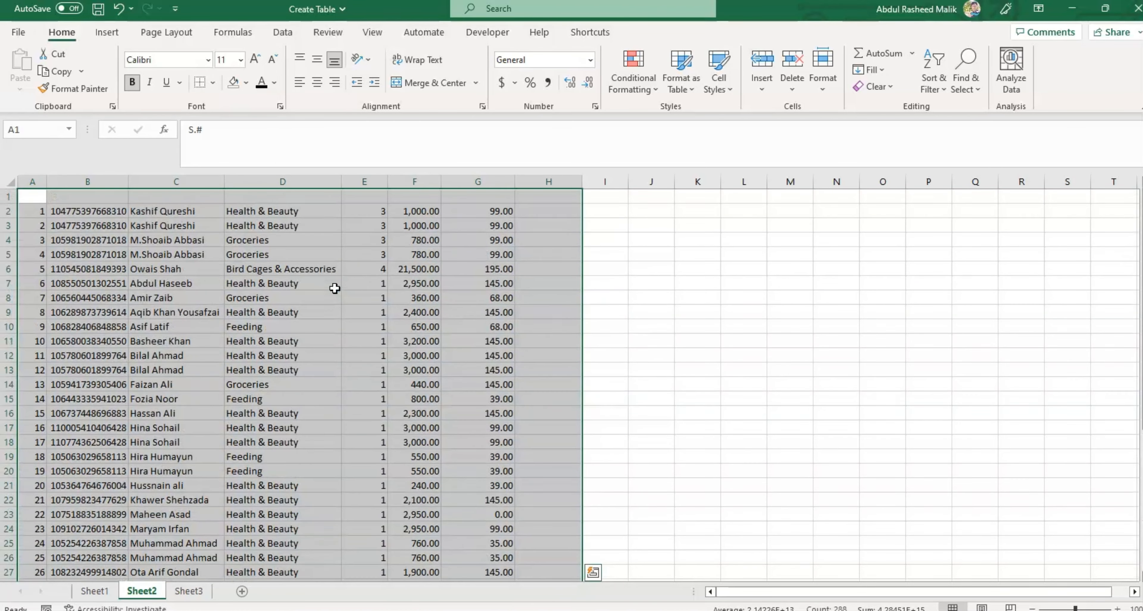
{"action": "left_click", "coordinate": [245, 83]}
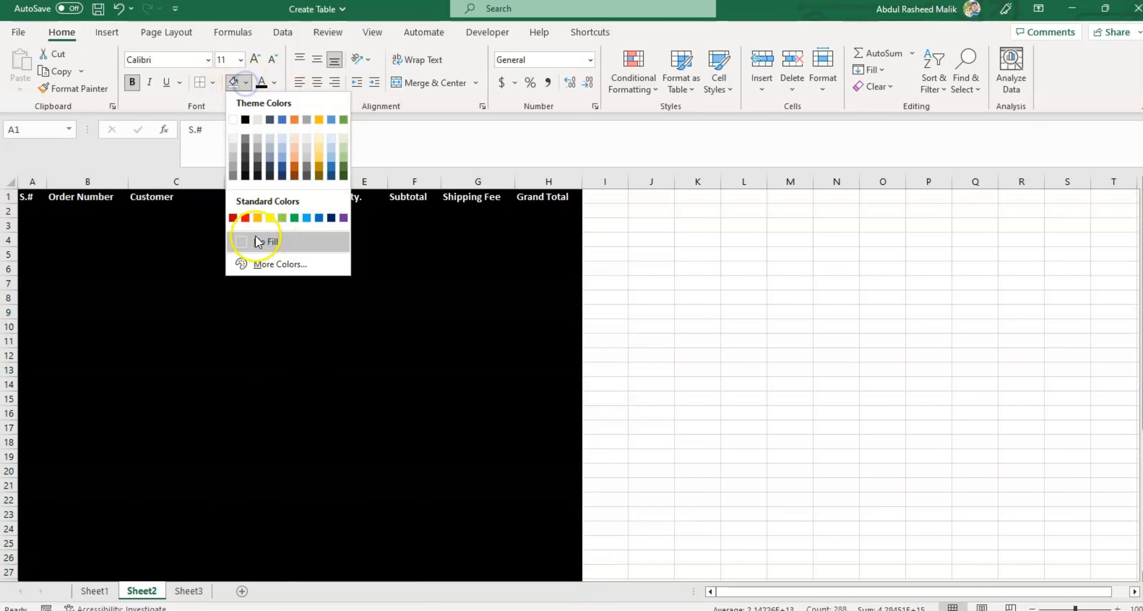
{"action": "key", "text": "Escape"}
{"action": "key", "text": "ctrl+z"}
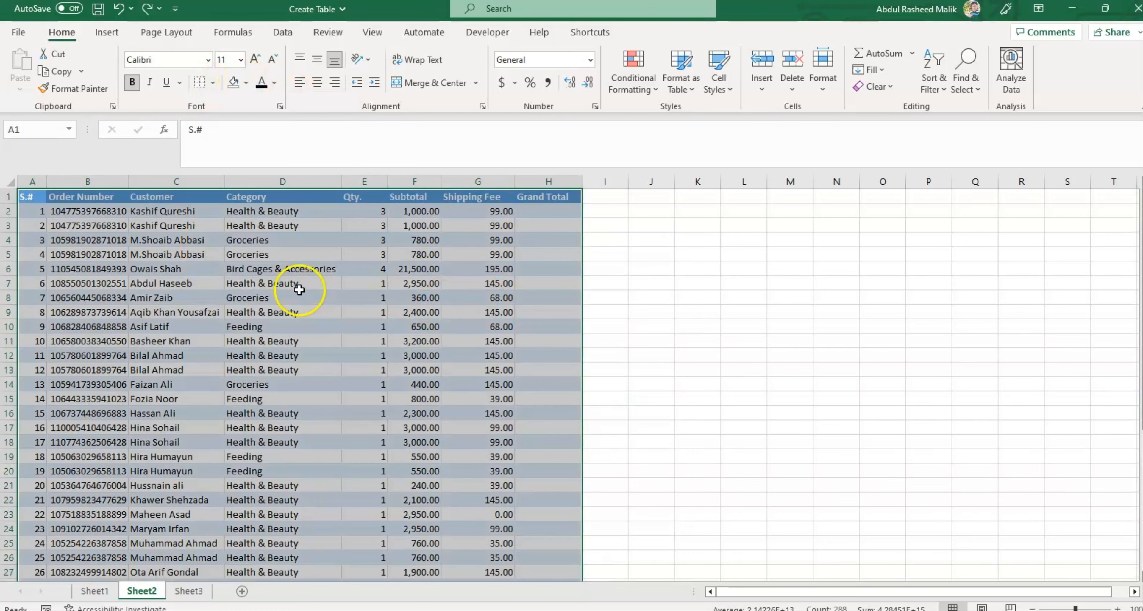
{"action": "key", "text": "ctrl+Down"}
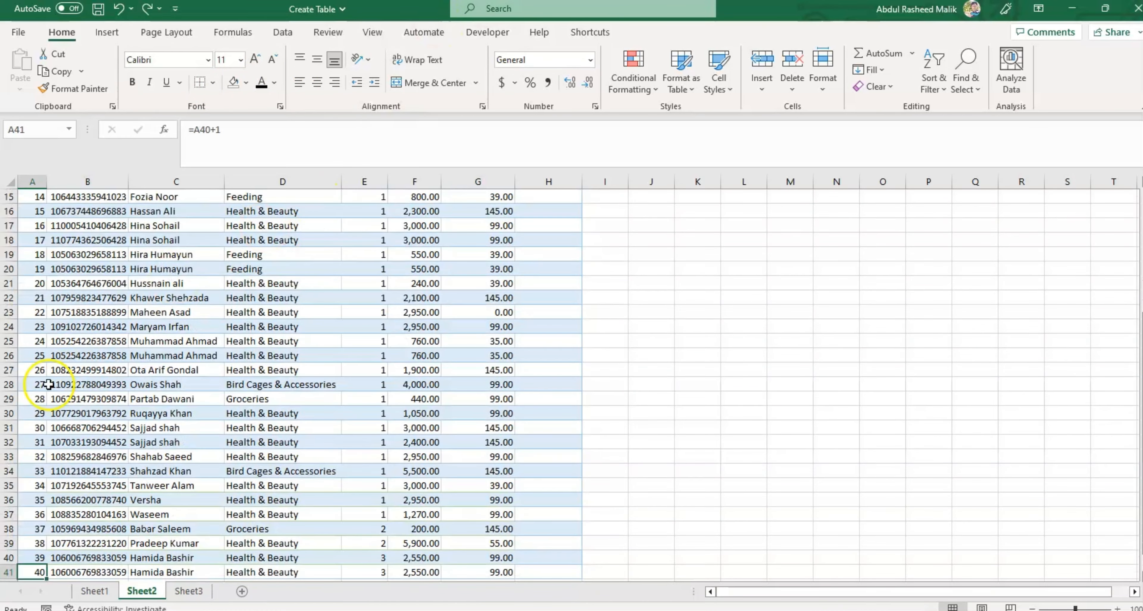
{"action": "key", "text": "ctrl+Up"}
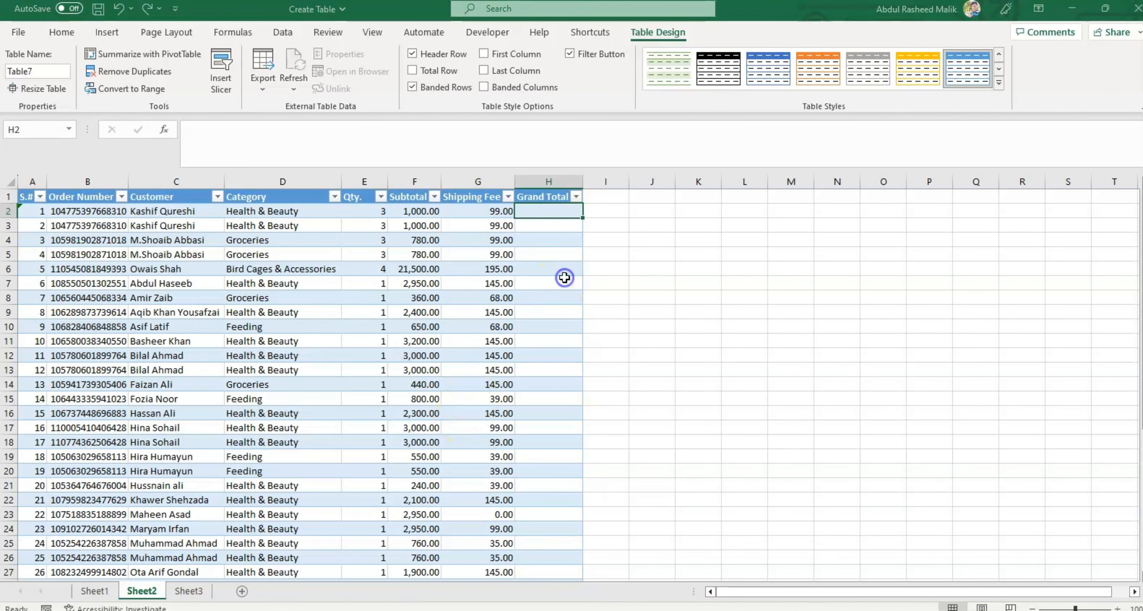
Step: Enter =SUM(Table7[@[Subtotal]:[Shipping Fee]]) in the first Grand Total cell, H2
{"action": "left_click", "coordinate": [548, 217]}
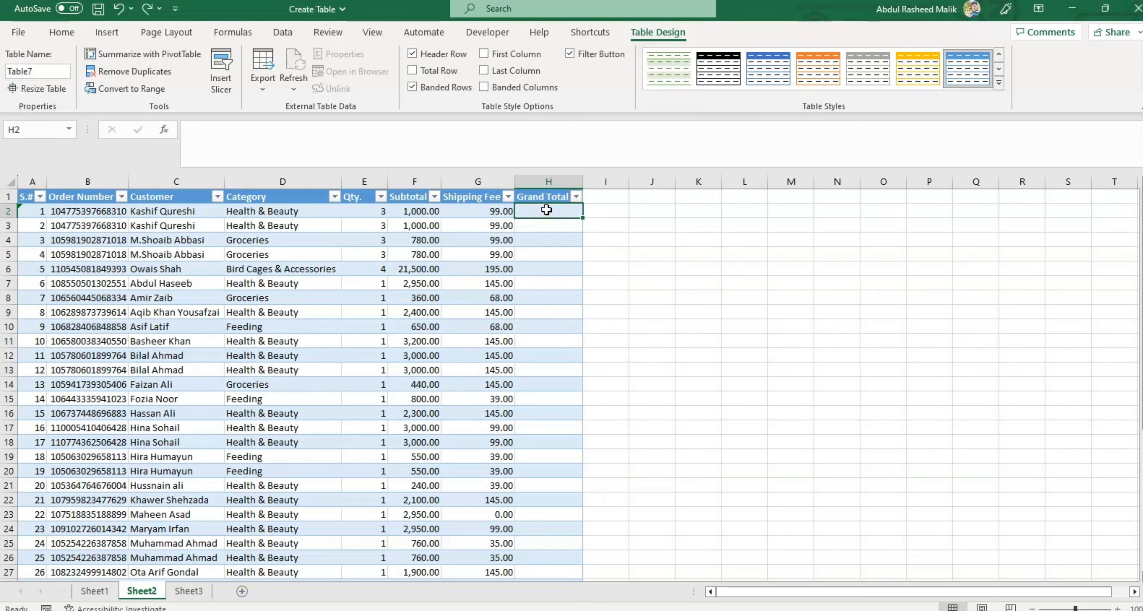
{"action": "key", "text": "alt+="}
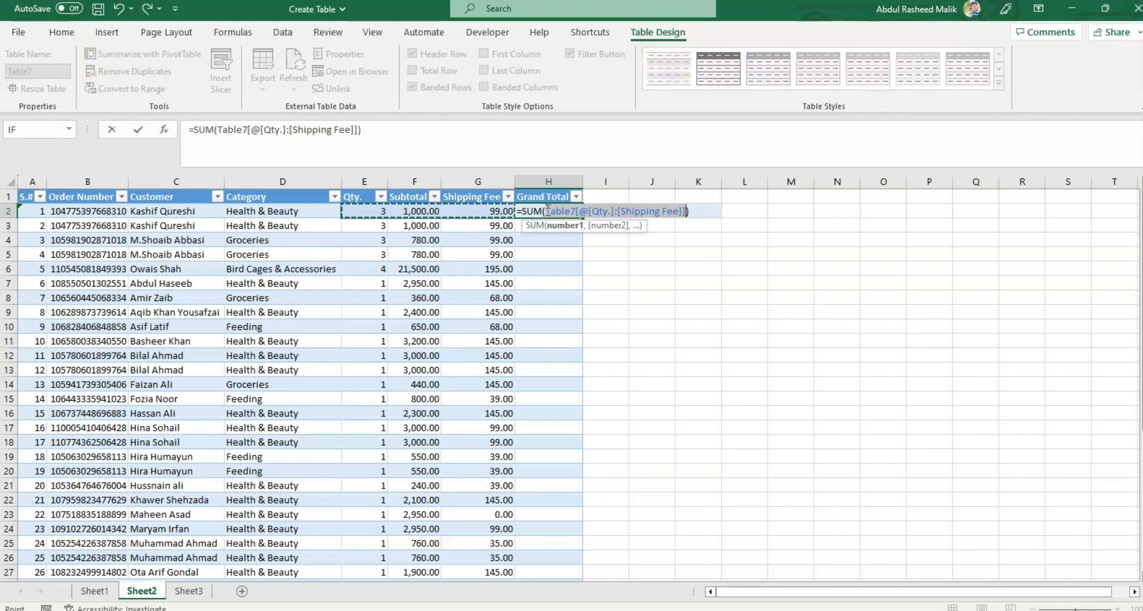
{"action": "key", "text": "Right"}
{"action": "key", "text": "shift+Right"}
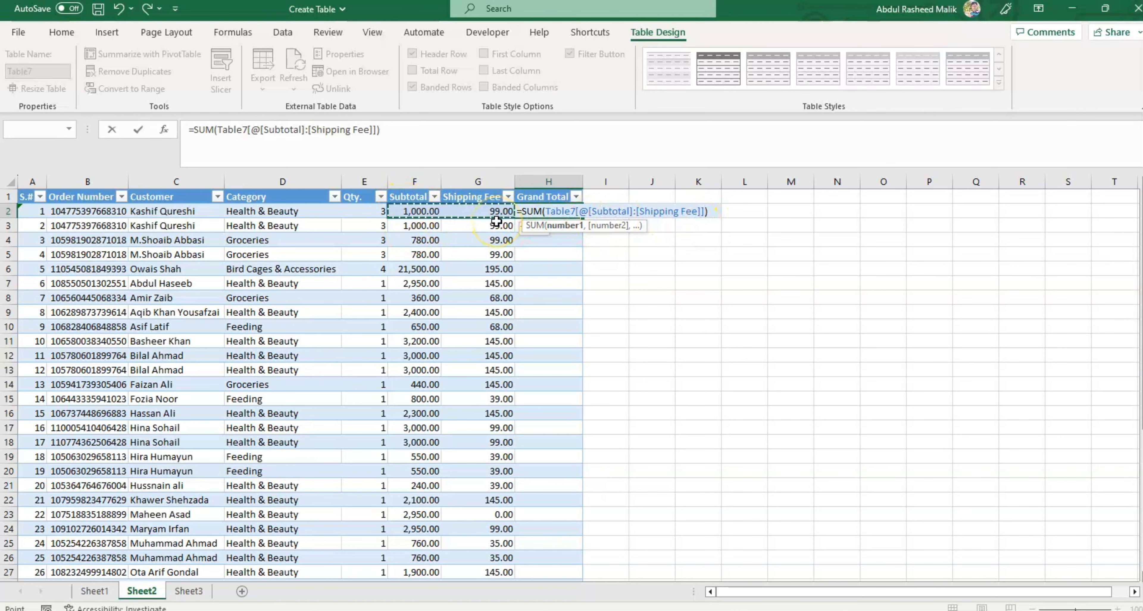
{"action": "key", "text": "Return"}
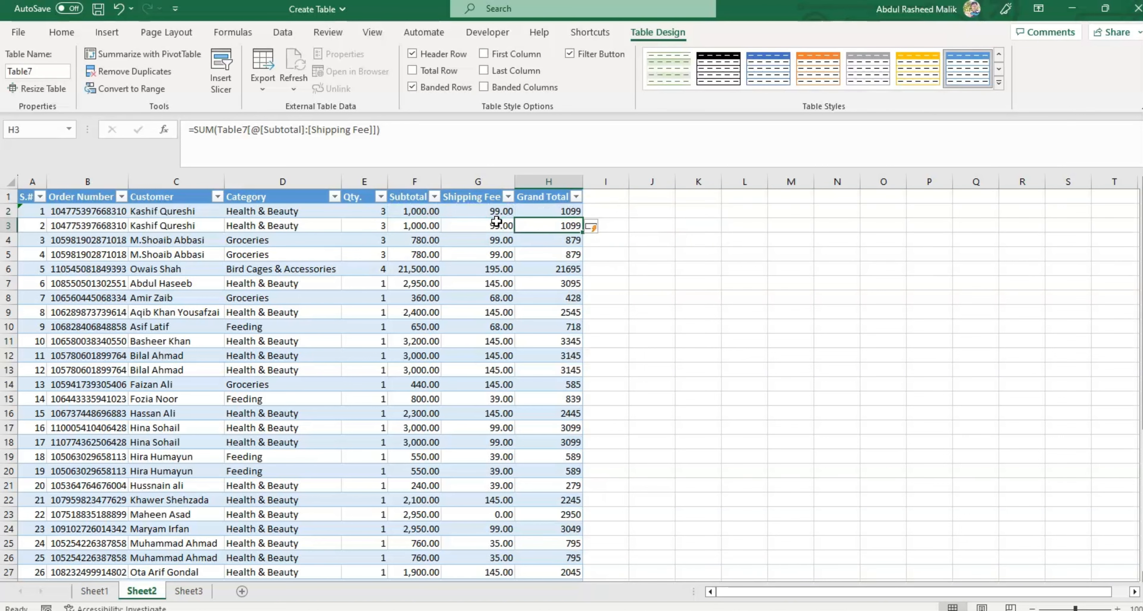
Step: Go down the Grand Total column past its last row and return to H2 to check the filled formulas
{"action": "key", "text": "ctrl+Down"}
{"action": "key", "text": "Down"}
{"action": "key", "text": "Down"}
{"action": "key", "text": "ctrl+Up"}
{"action": "key", "text": "ctrl+Up"}
{"action": "key", "text": "Down"}
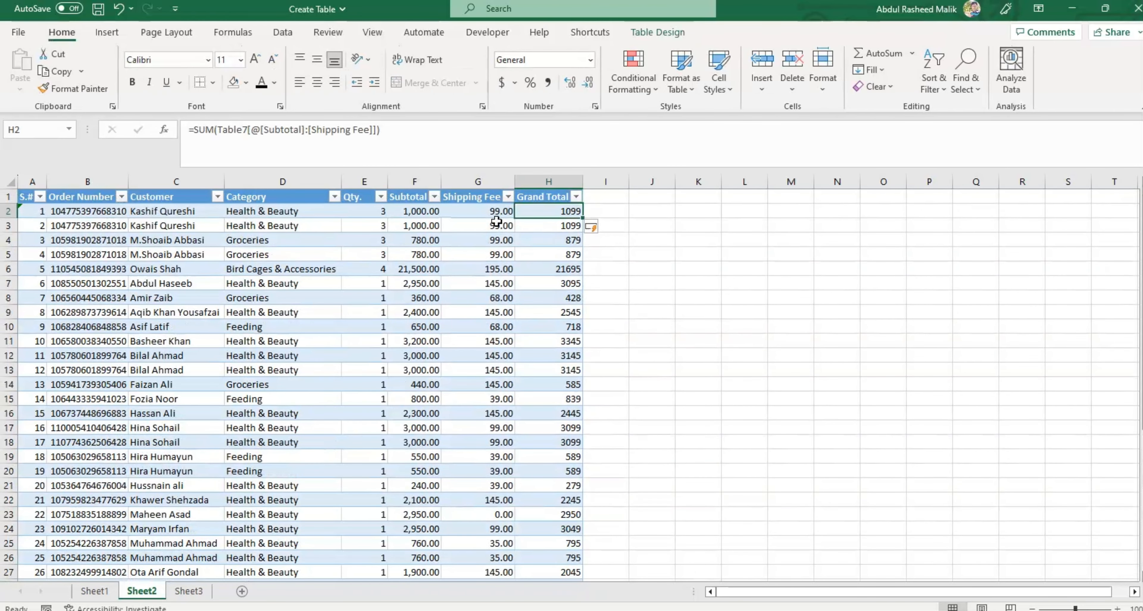